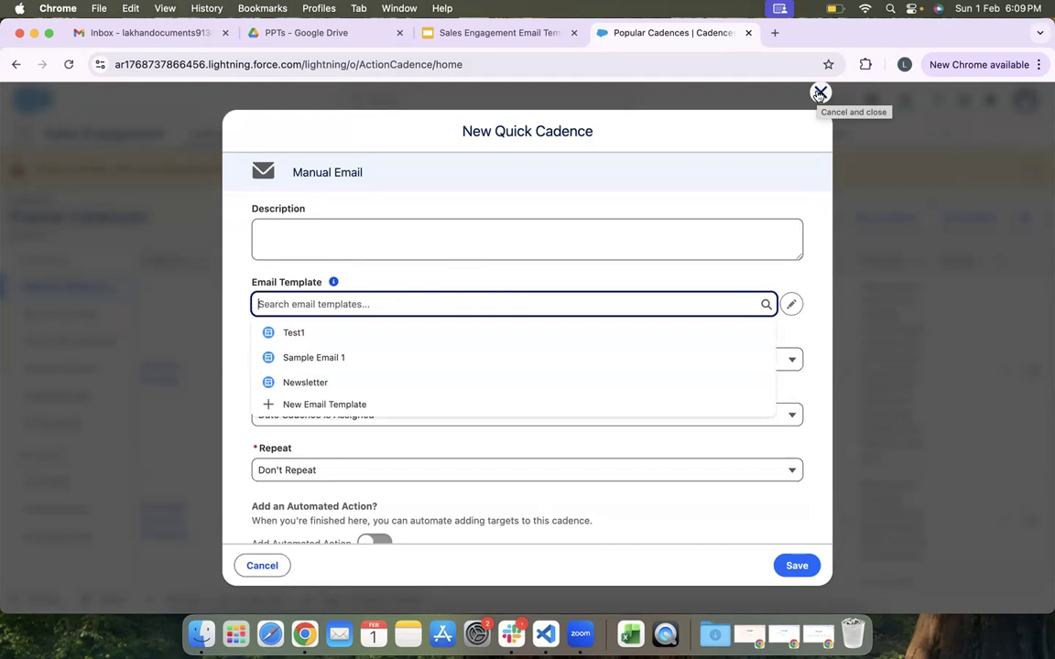
# Step: Cancel the new quick cadence and open the list of email templates
pyautogui.click(820, 93)
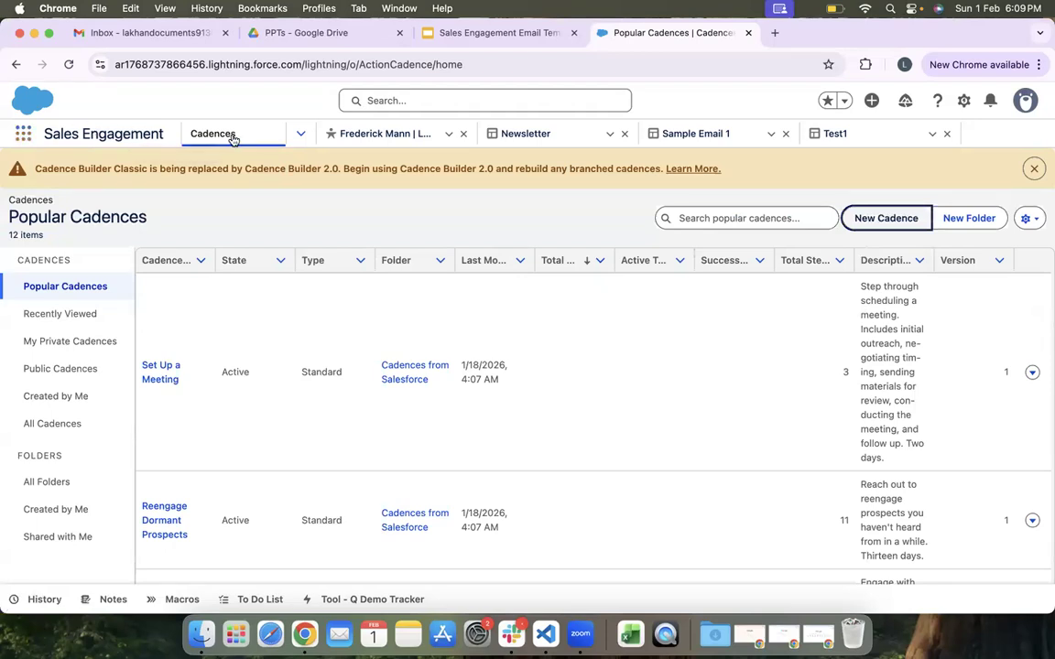
pyautogui.click(297, 135)
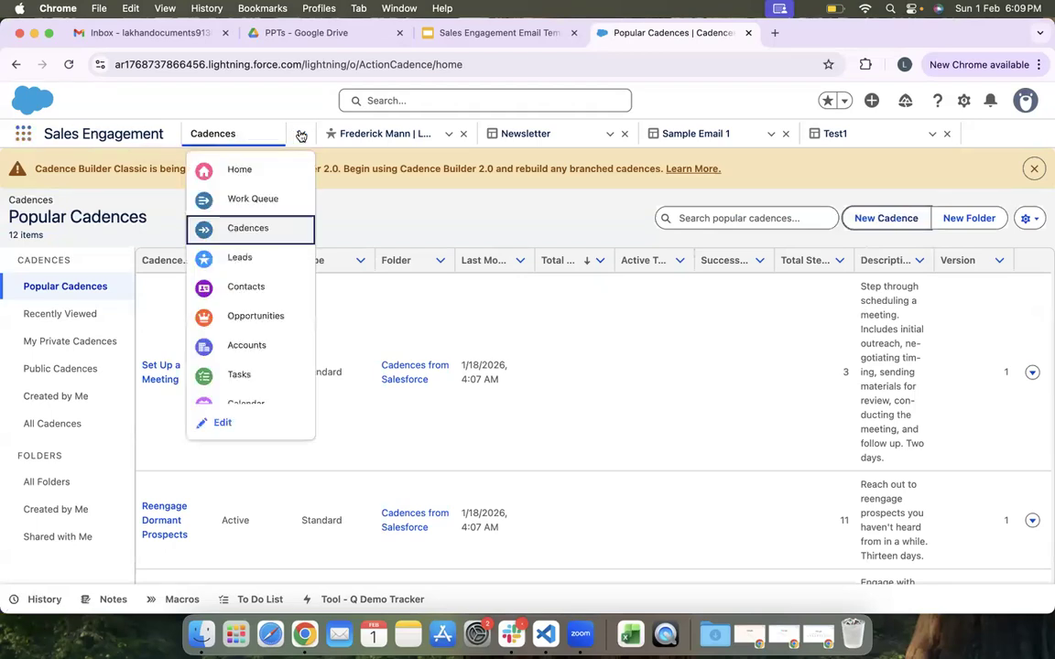
pyautogui.scroll(-1, 266, 312)
pyautogui.scroll(-2, 266, 321)
pyautogui.click(262, 313)
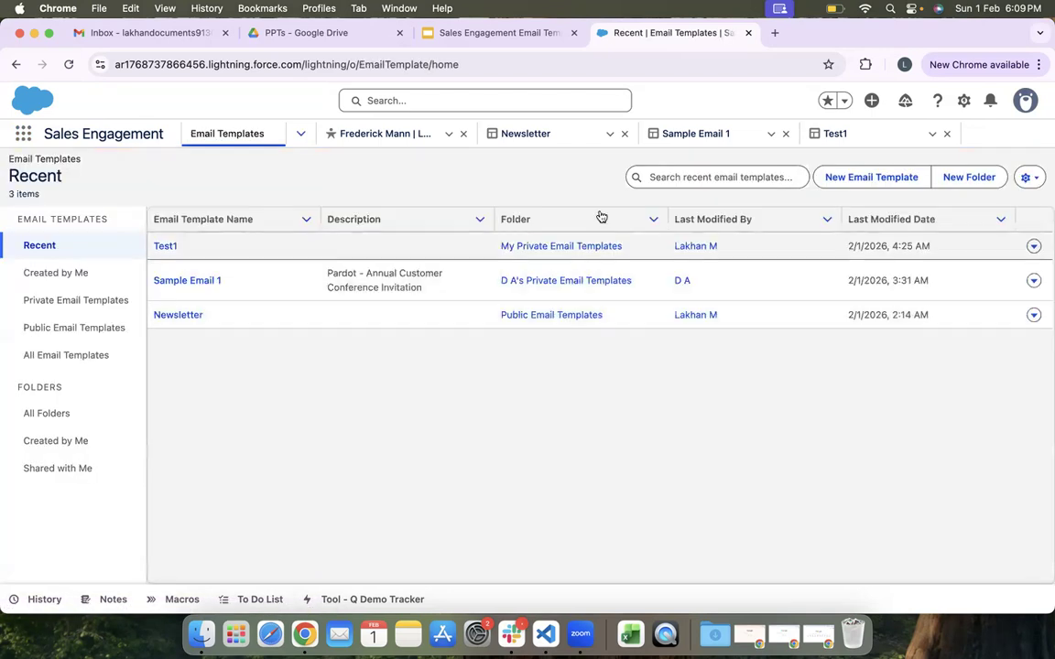
# Step: Create an email template folder labelled "Email 1 Call for invitation Series" with the unique name Email1CallforinvitationSeries
pyautogui.click(968, 177)
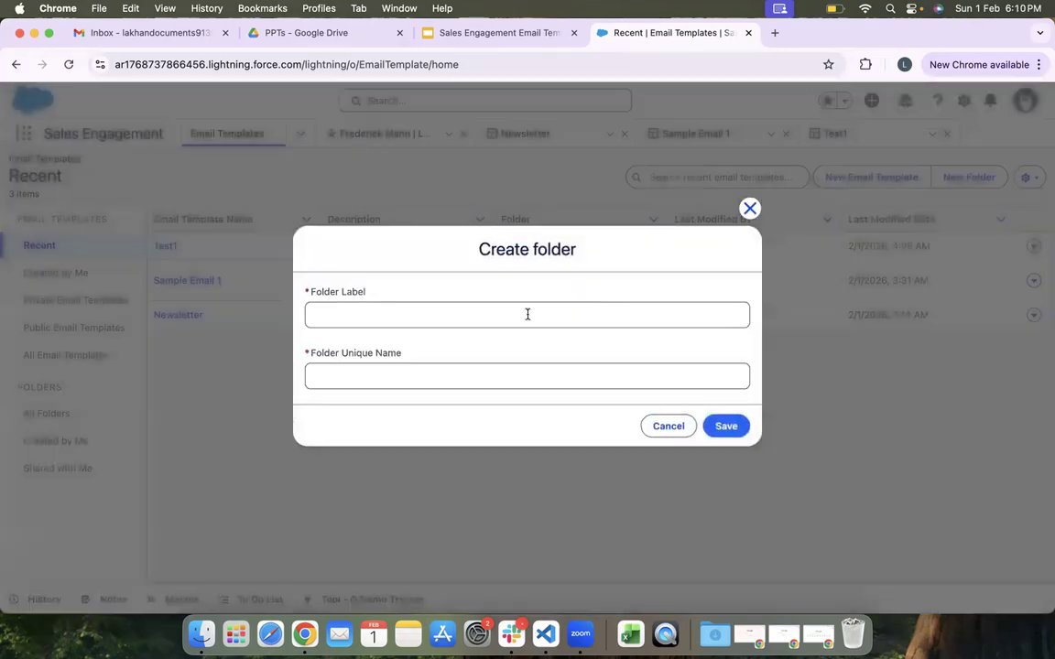
pyautogui.click(527, 314)
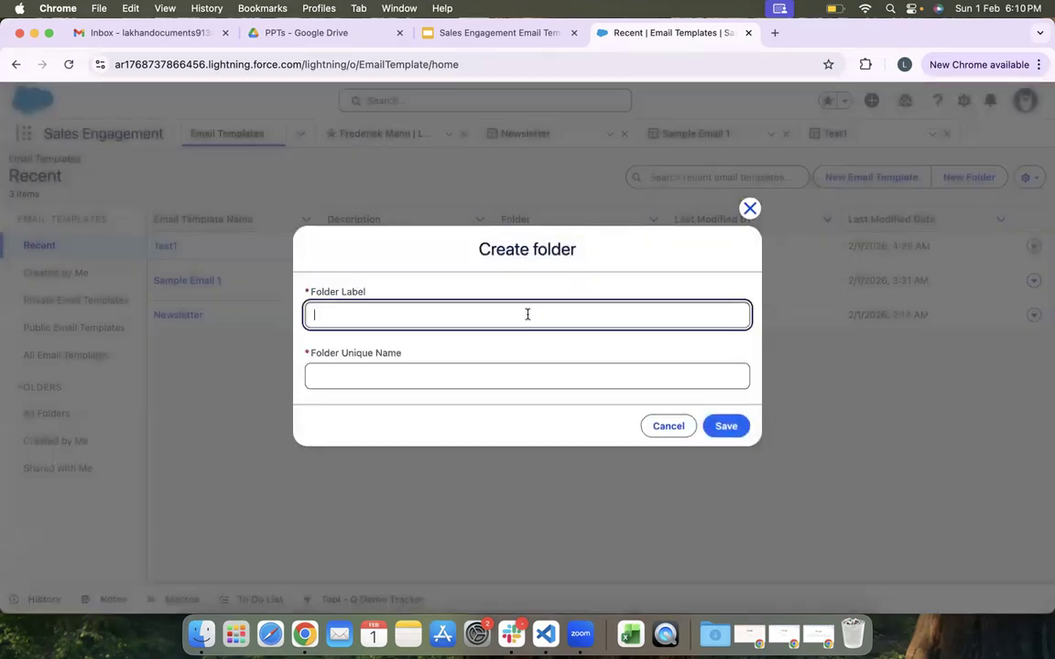
pyautogui.write('Email 1 Call for invitation')
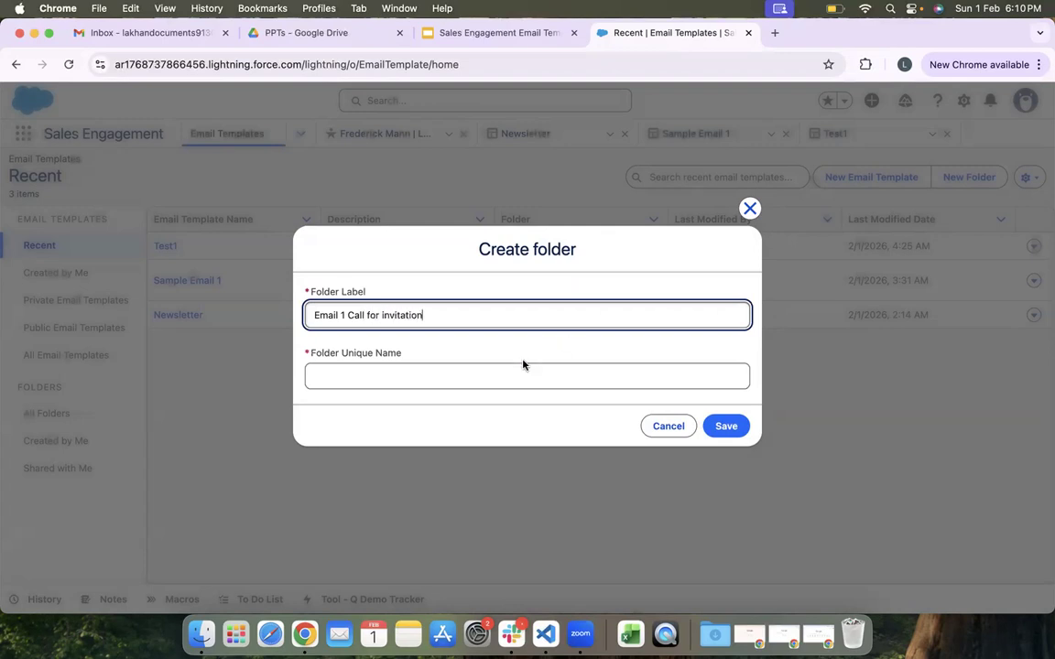
pyautogui.write(' Series')
pyautogui.click(490, 377)
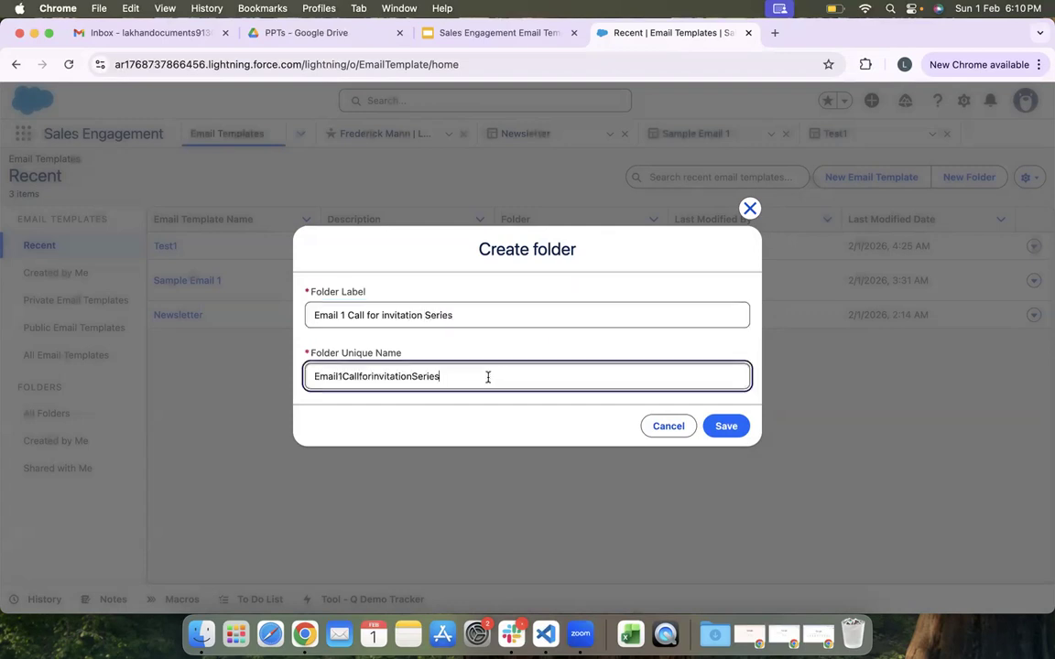
pyautogui.click(725, 426)
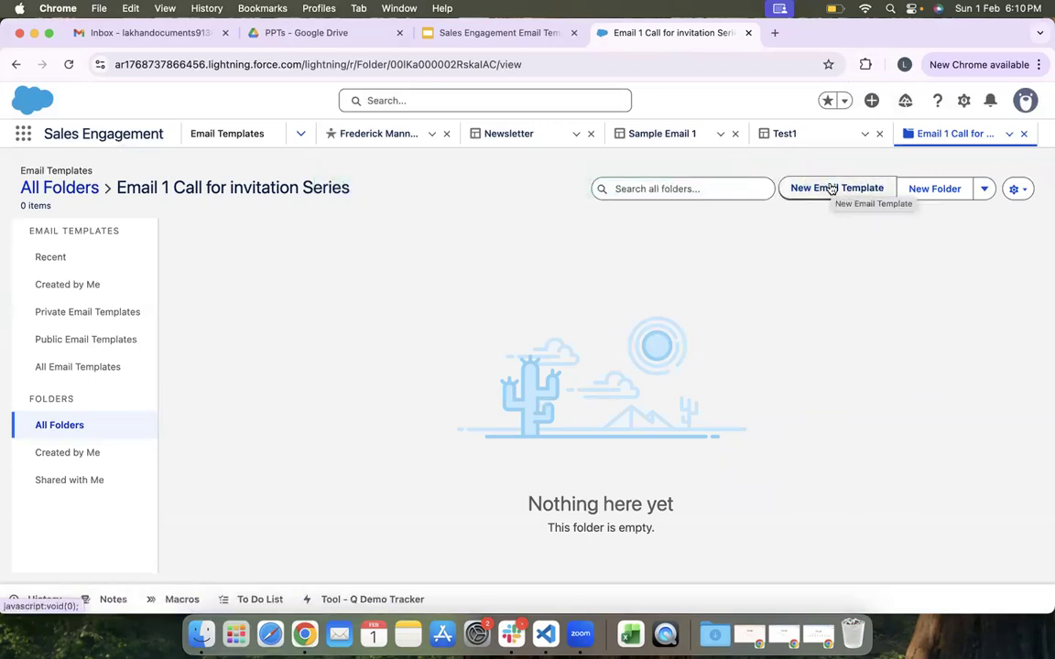
# Step: Start a new email template named "Welcome Email" and assign it to the "Email 1 Call for invitation Series" folder
pyautogui.click(831, 188)
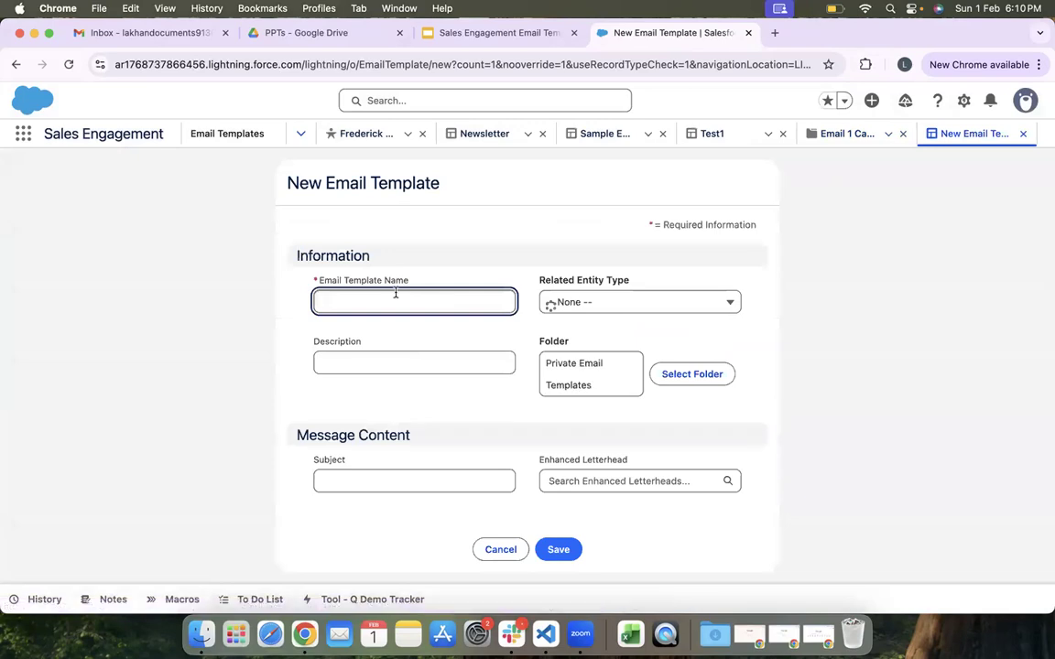
pyautogui.write('Welcome Email')
pyautogui.click(384, 364)
pyautogui.click(688, 374)
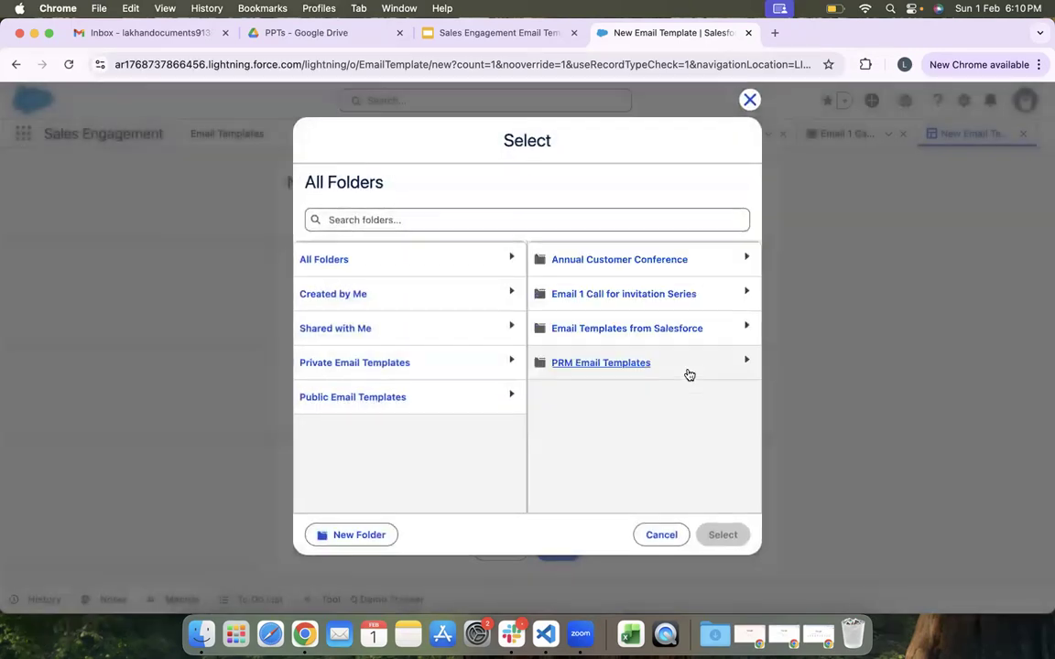
pyautogui.click(416, 301)
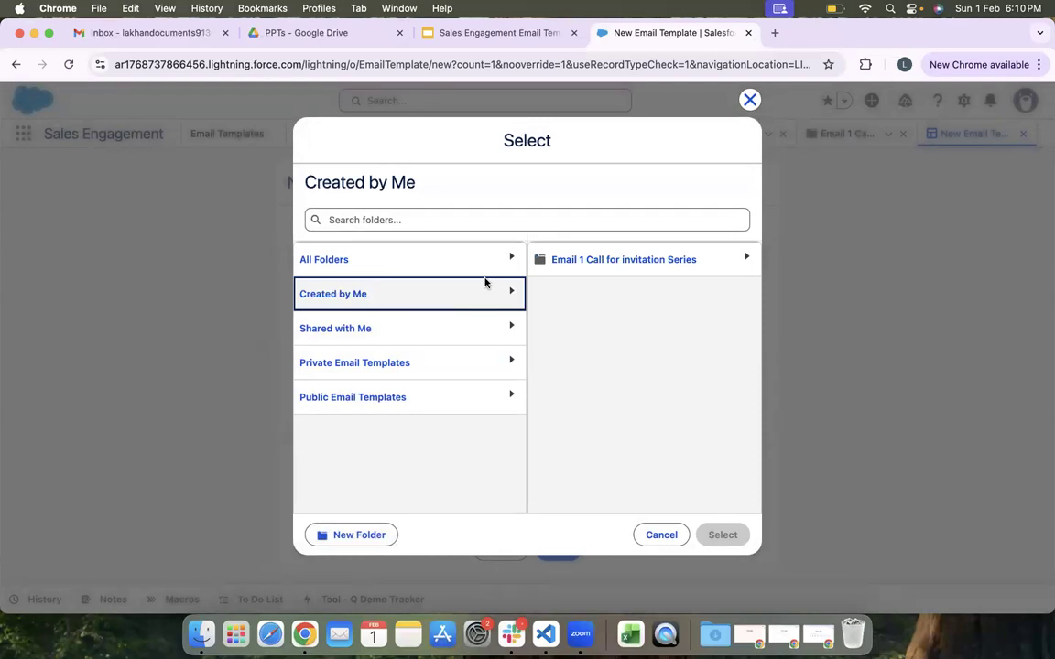
pyautogui.click(710, 271)
pyautogui.click(698, 536)
# Step: Set the template's subject to "Thank you for Subscribing" and save the template
pyautogui.scroll(-3, 430, 416)
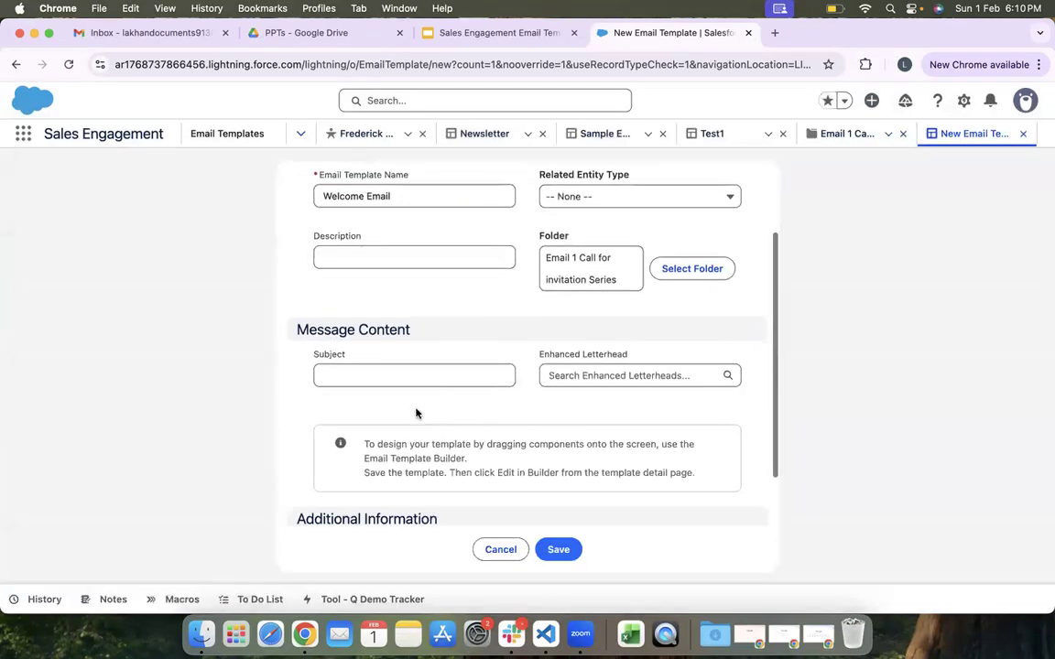
pyautogui.click(379, 375)
pyautogui.write('Welcome')
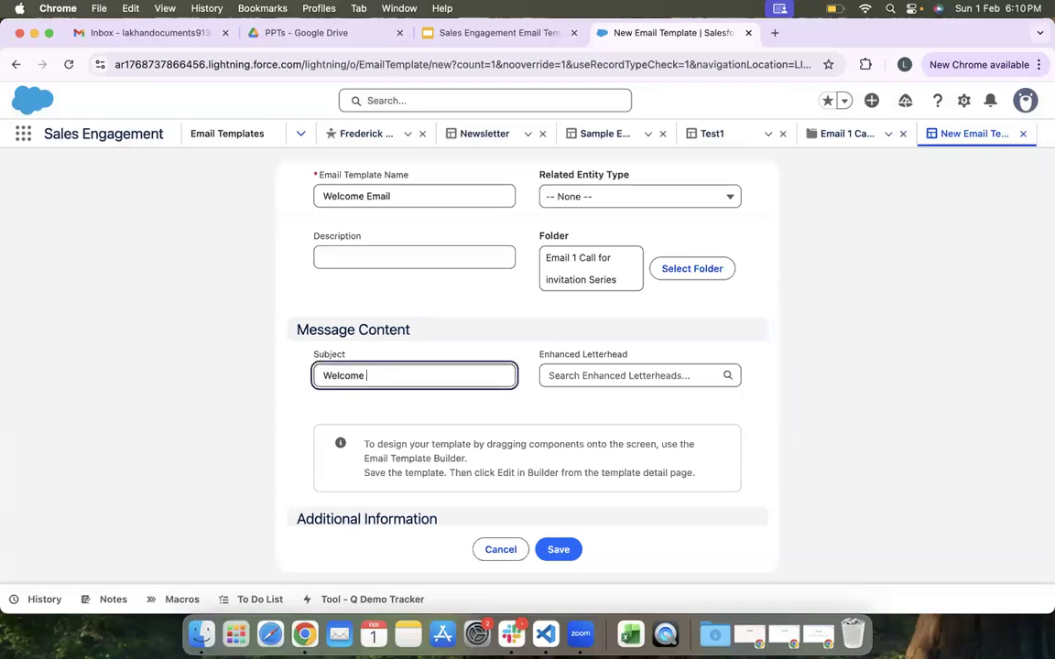
pyautogui.press('super+a')
pyautogui.write('Thank you for Subscribing')
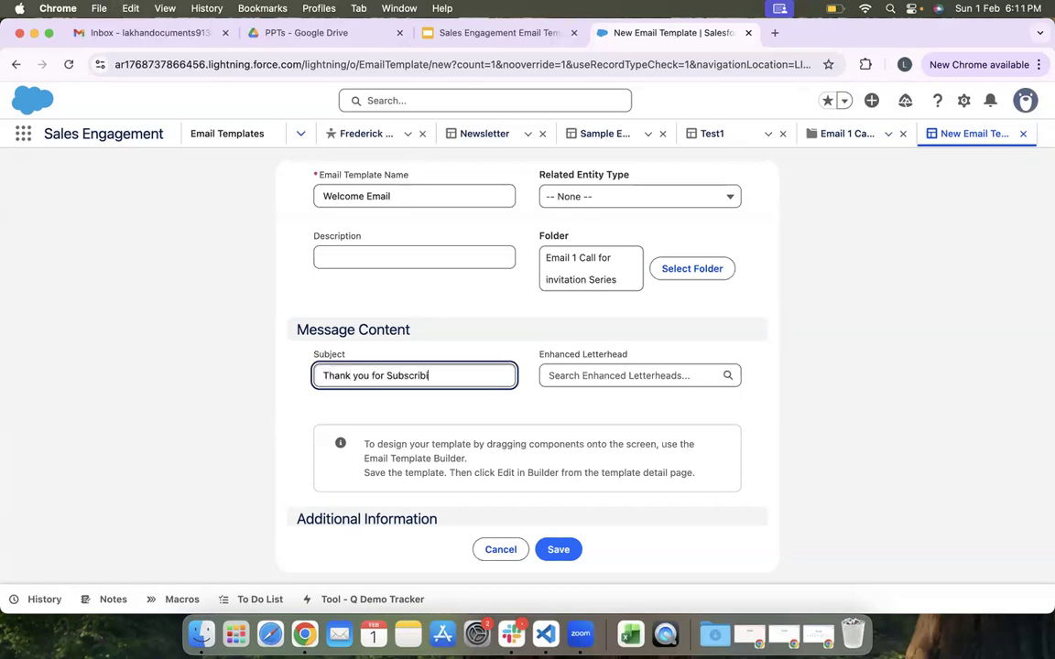
pyautogui.click(475, 331)
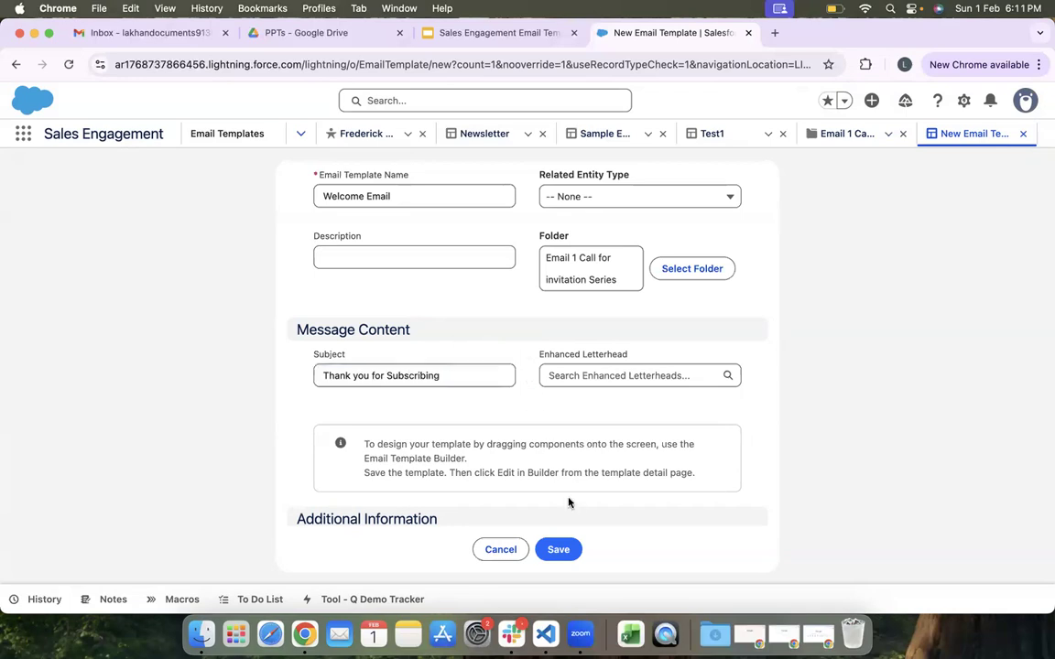
pyautogui.scroll(-2, 541, 512)
pyautogui.click(559, 549)
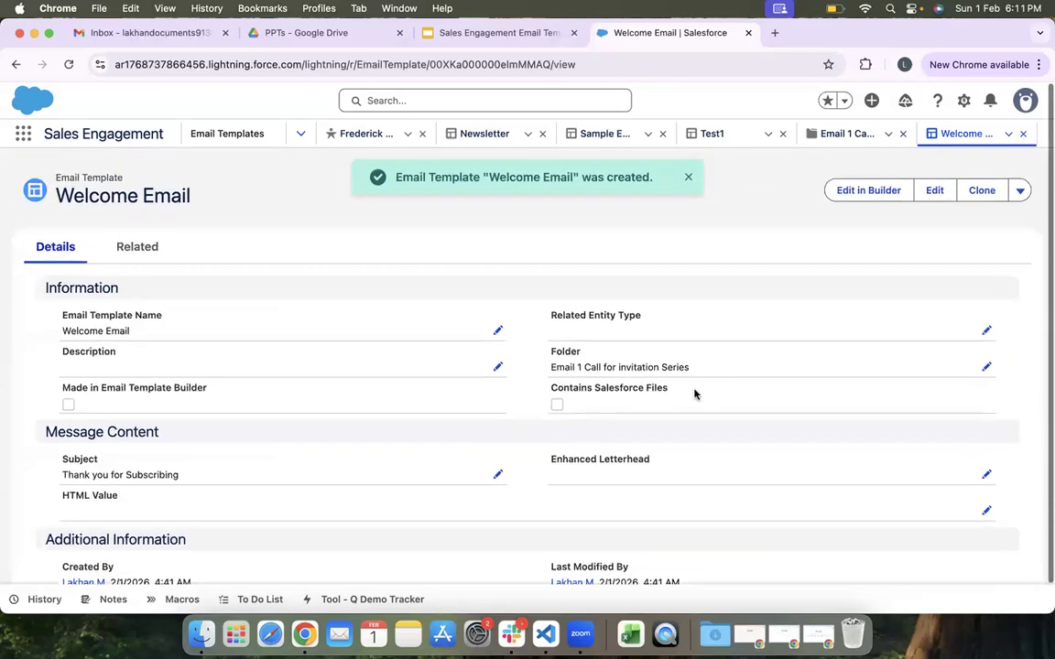
# Step: Open the Welcome Email template in the builder and add a Rich Text component to the empty canvas
pyautogui.click(866, 198)
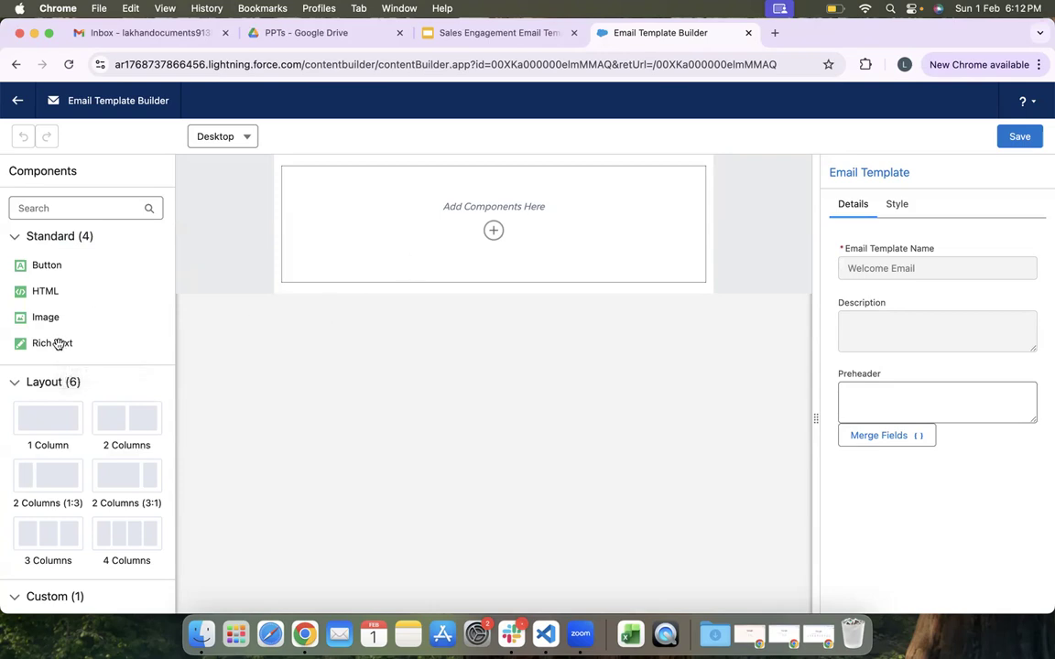
pyautogui.scroll(-3, 58, 343)
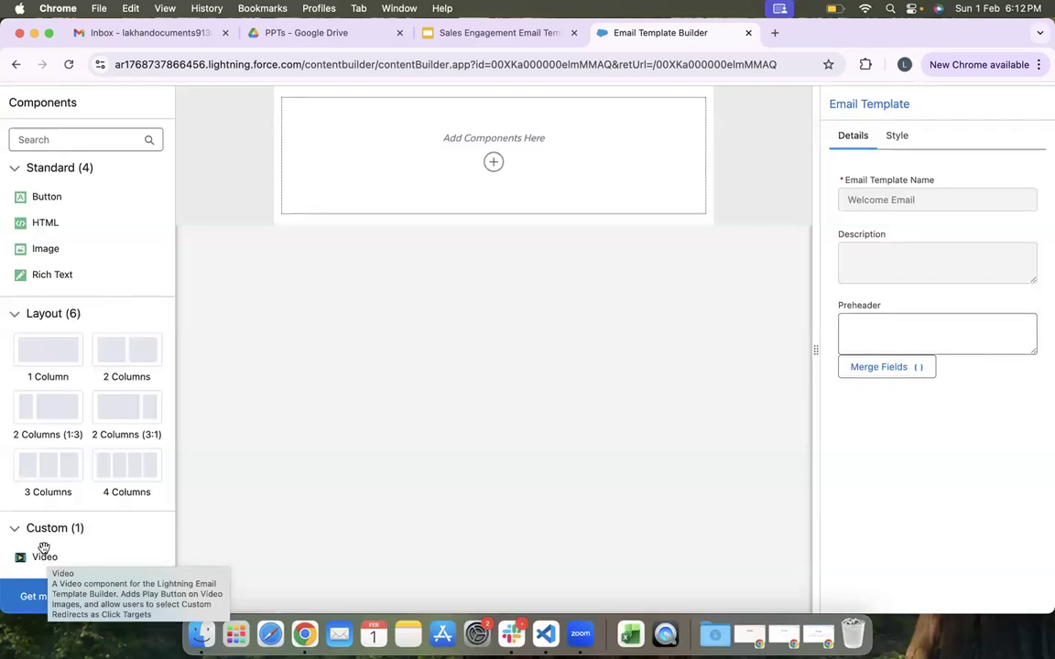
pyautogui.scroll(2, 57, 453)
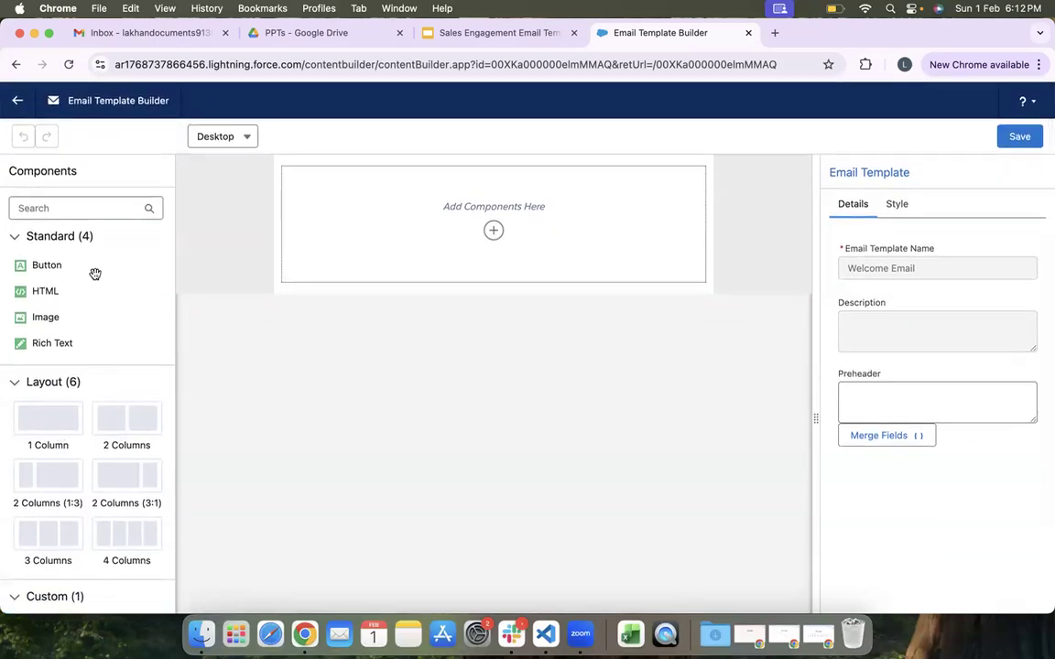
pyautogui.moveTo(44, 344); pyautogui.dragTo(417, 207)
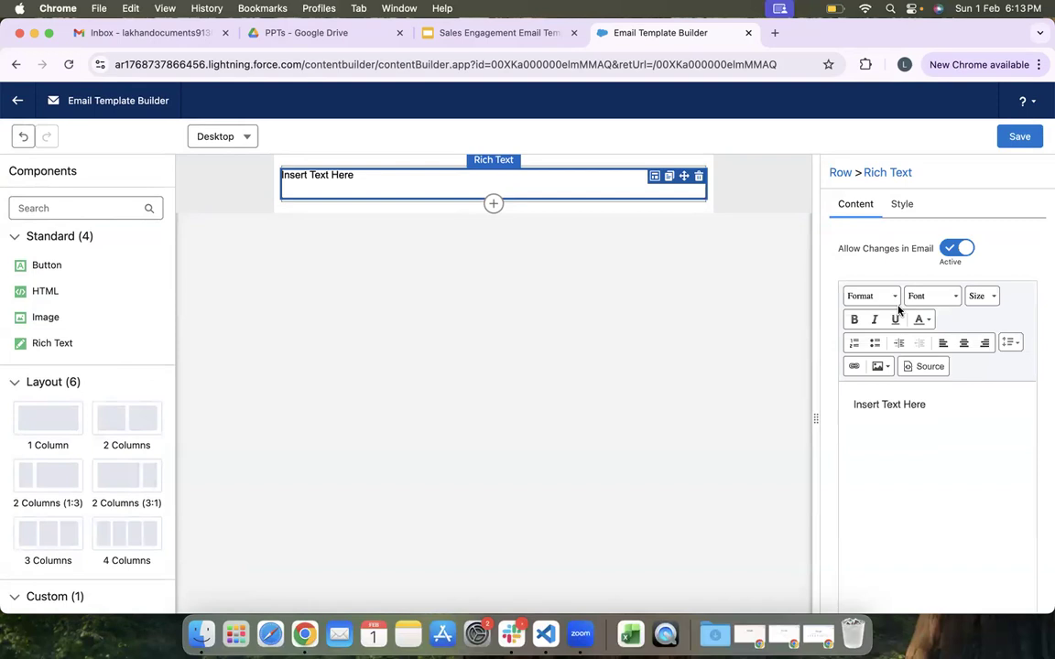
# Step: Replace the Rich Text placeholder with "Hi Dear," and, on a new line, "Thank you for reaching out."
pyautogui.tripleClick(900, 400)
pyautogui.write('Hi De')
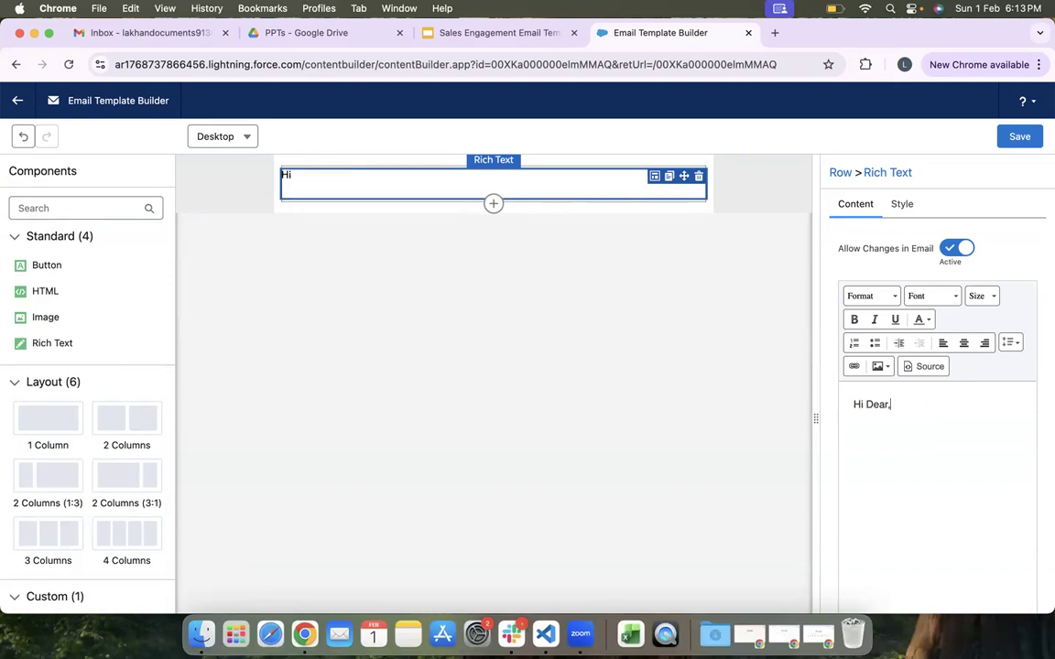
pyautogui.write('ar,')
pyautogui.press('Return')
pyautogui.write('Thank you for reach')
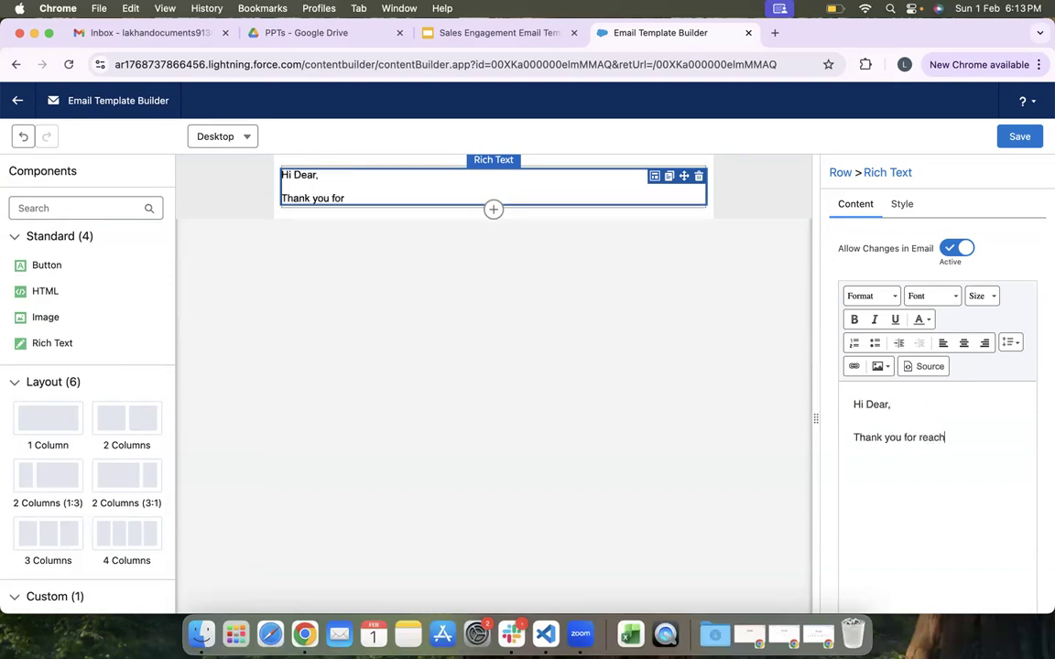
pyautogui.write('ing out.')
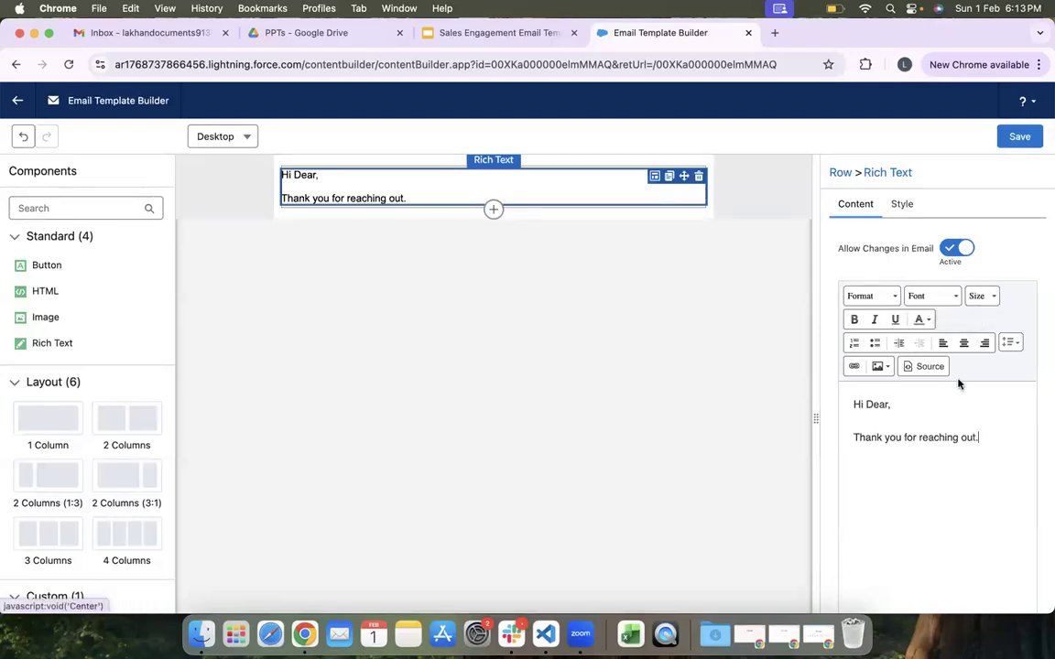
# Step: Format the sentence "Thank you for reaching out." in Arial at size 10
pyautogui.tripleClick(926, 434)
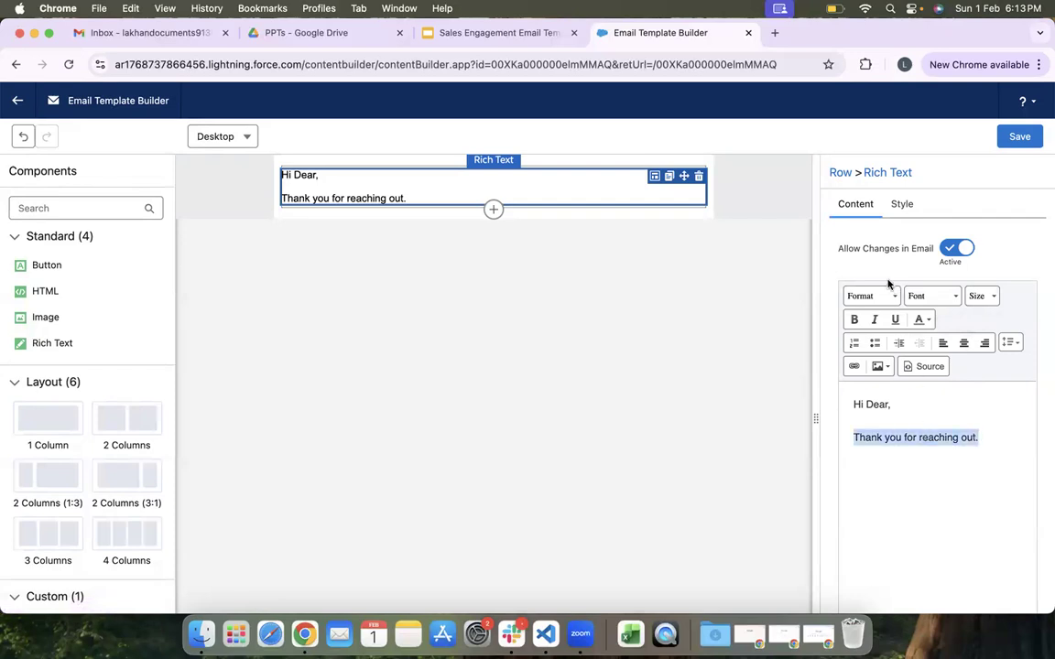
pyautogui.click(916, 295)
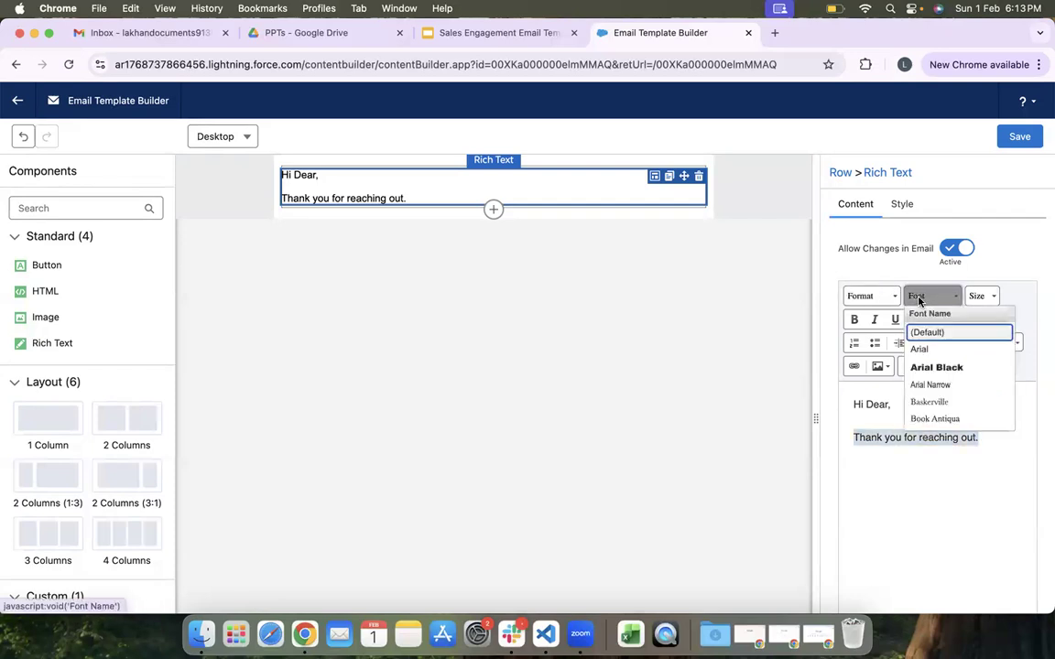
pyautogui.click(920, 349)
pyautogui.click(983, 297)
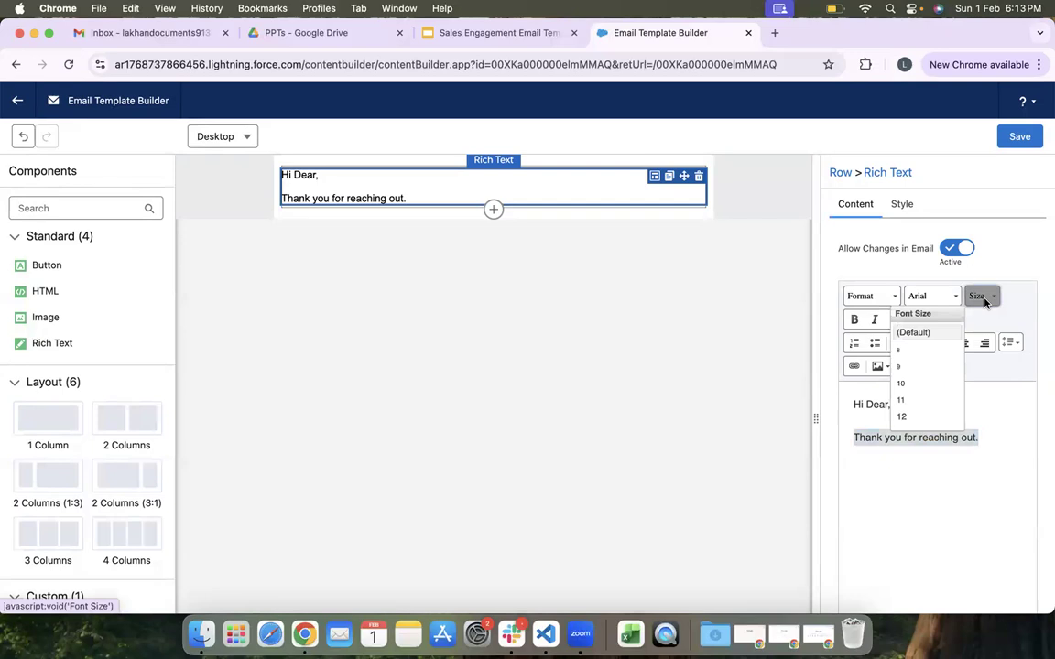
pyautogui.click(921, 384)
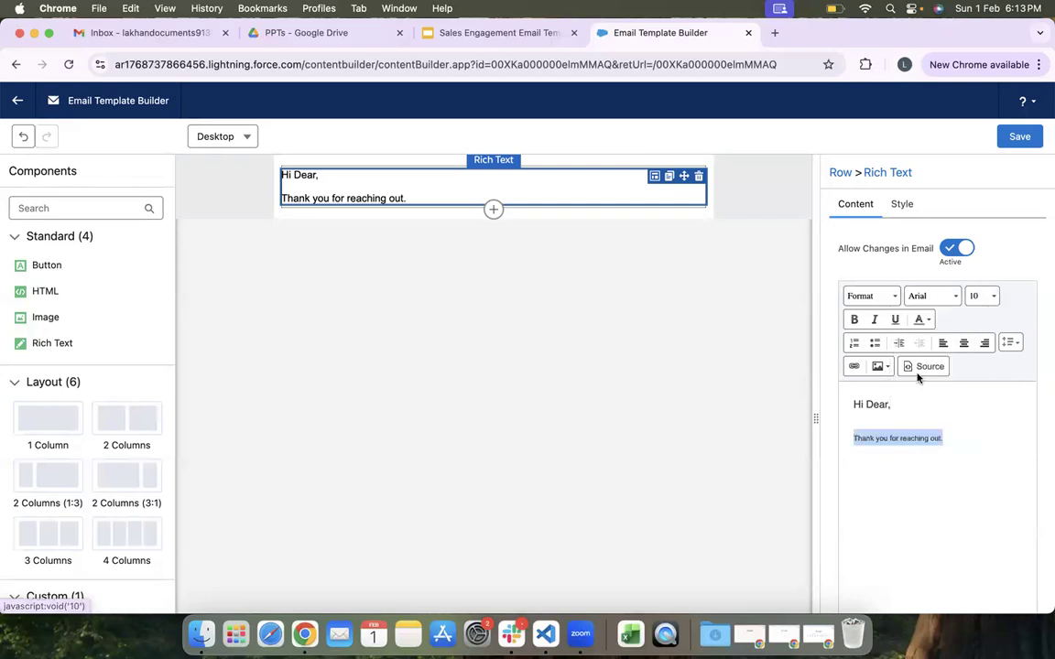
pyautogui.click(899, 438)
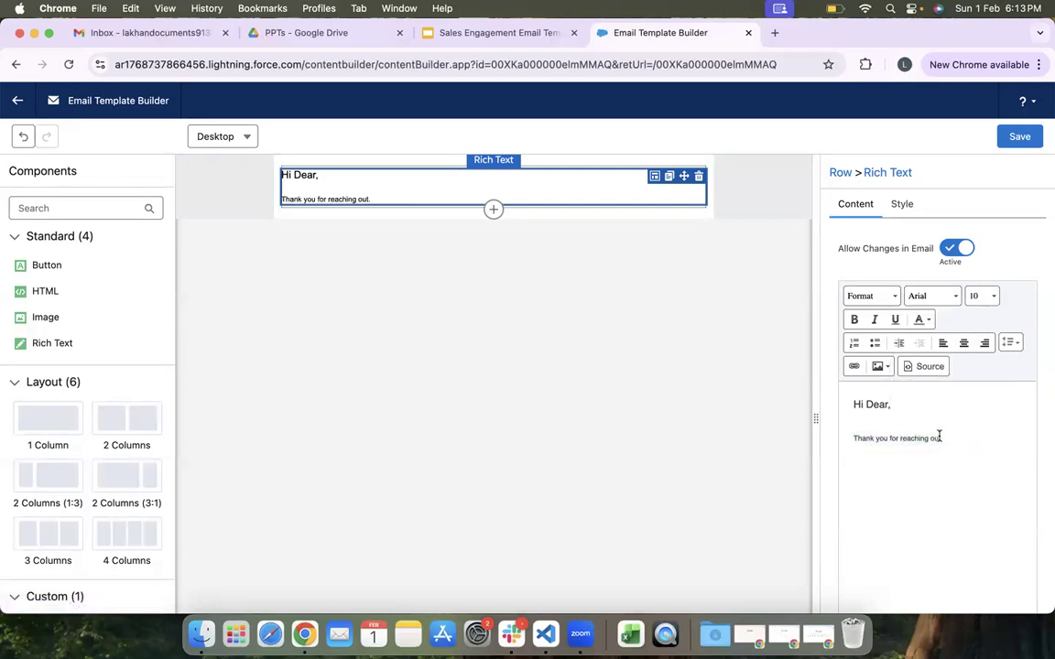
# Step: Review the text colour choices and the margin settings of the Rich Text component
pyautogui.click(928, 322)
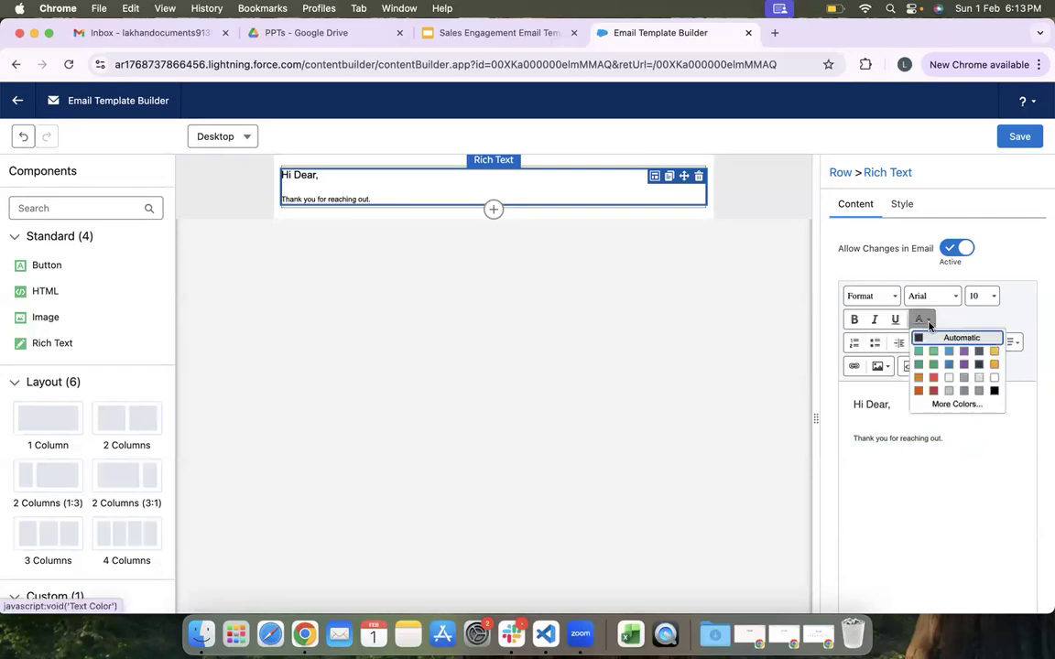
pyautogui.click(883, 422)
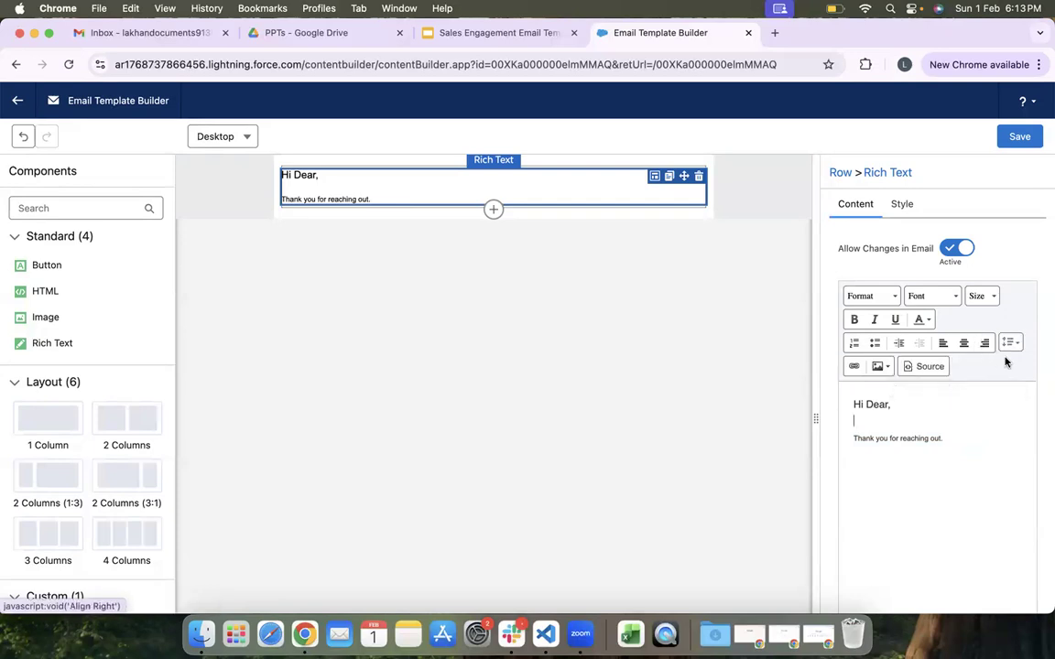
pyautogui.click(905, 204)
pyautogui.click(882, 273)
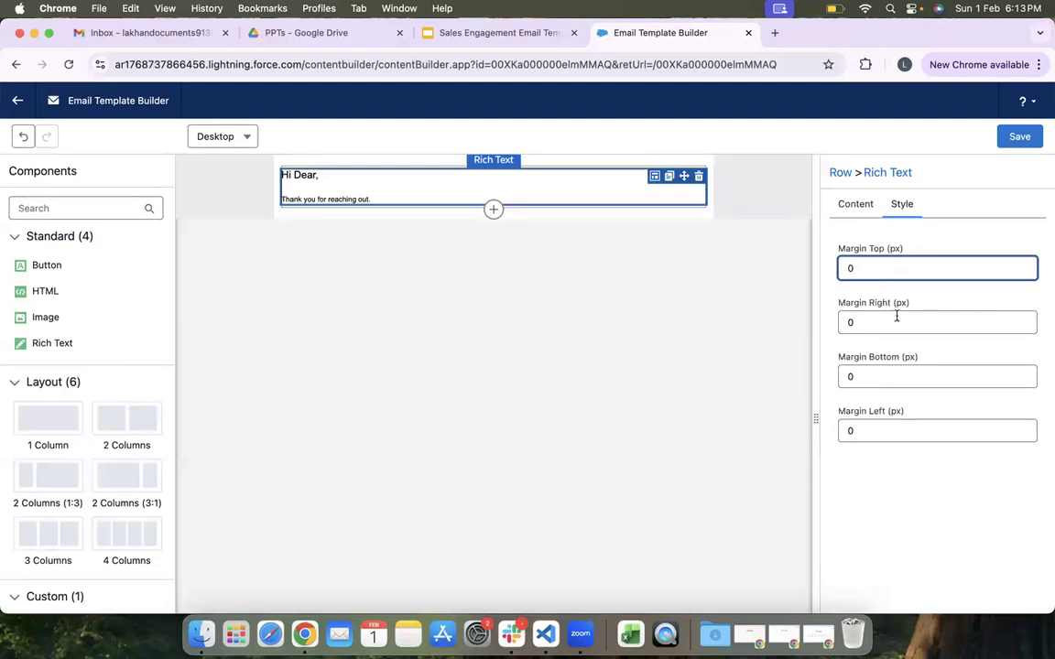
pyautogui.click(864, 216)
# Step: Insert the recipient First Name merge field after the sentence "Thank you for reaching out."
pyautogui.scroll(-2, 897, 419)
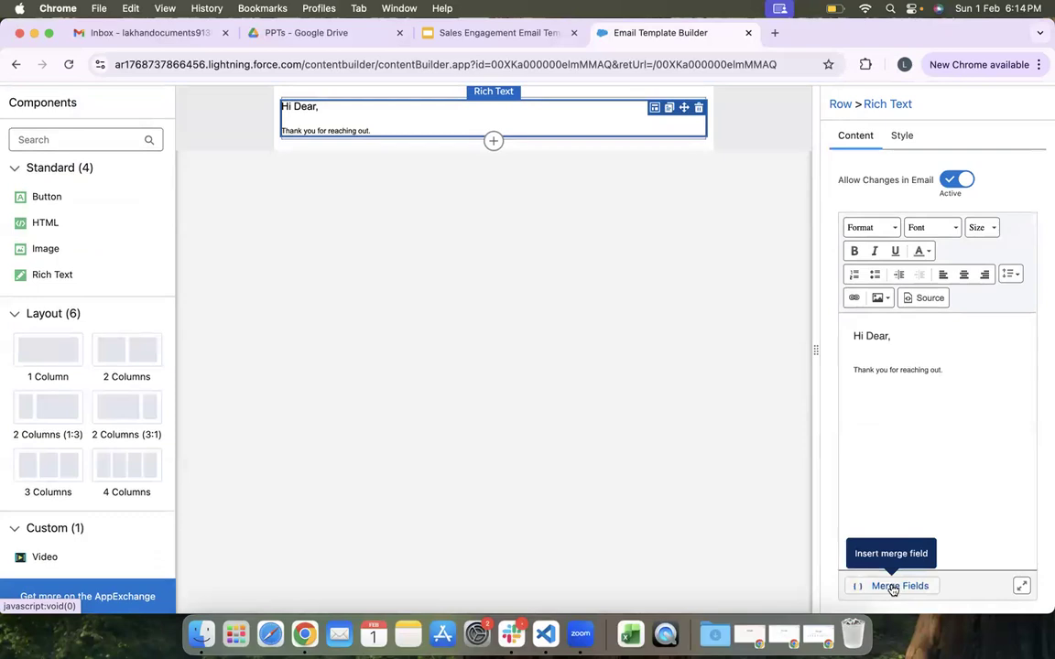
pyautogui.click(959, 366)
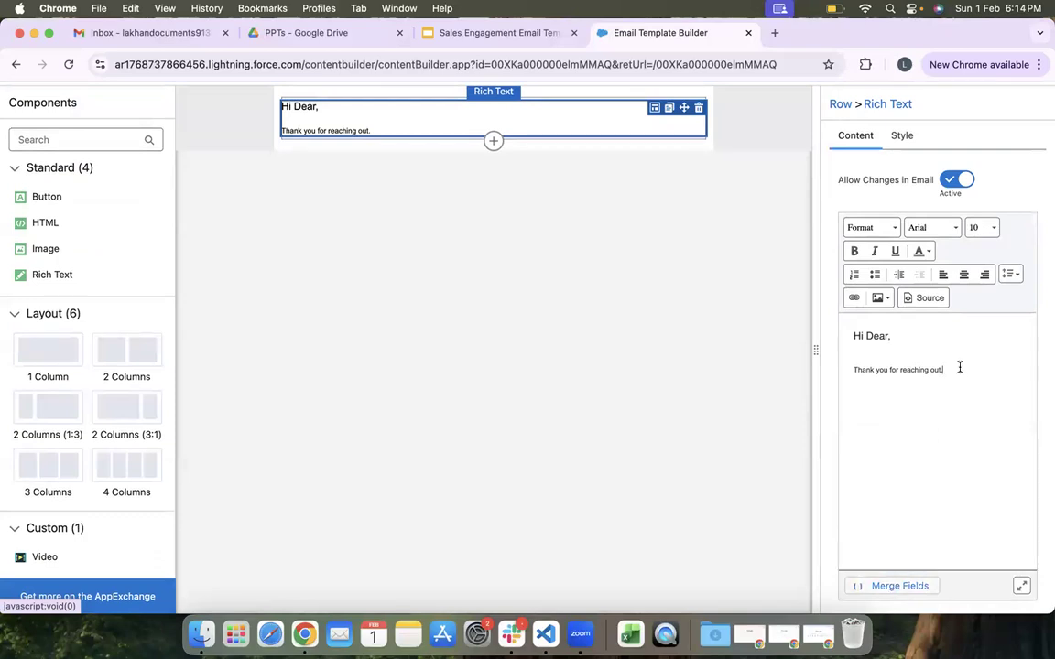
pyautogui.click(899, 584)
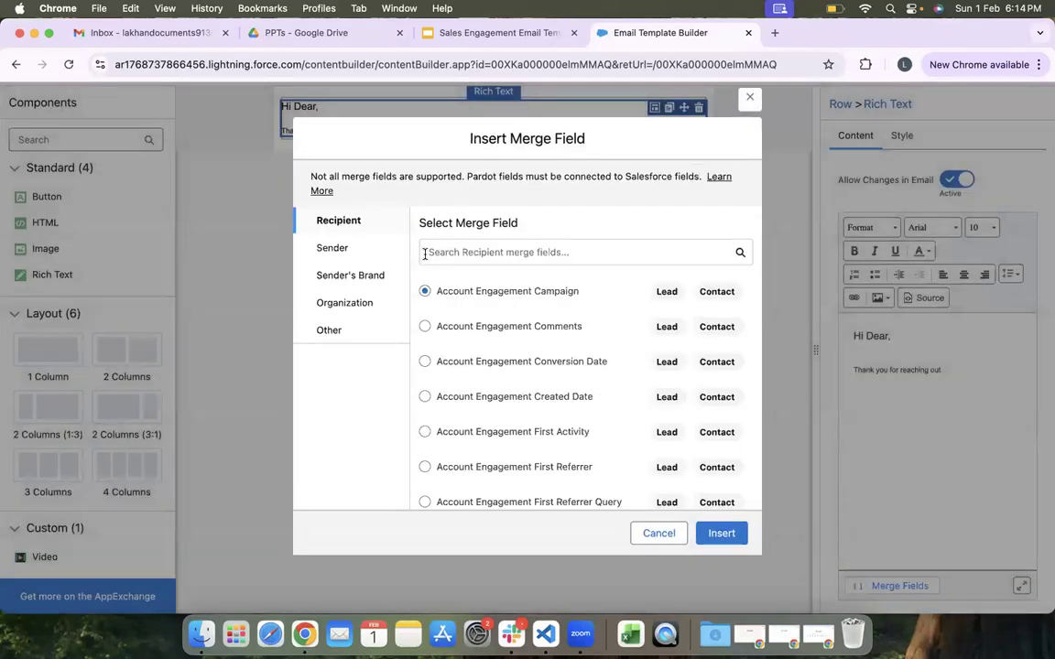
pyautogui.click(499, 254)
pyautogui.write('first')
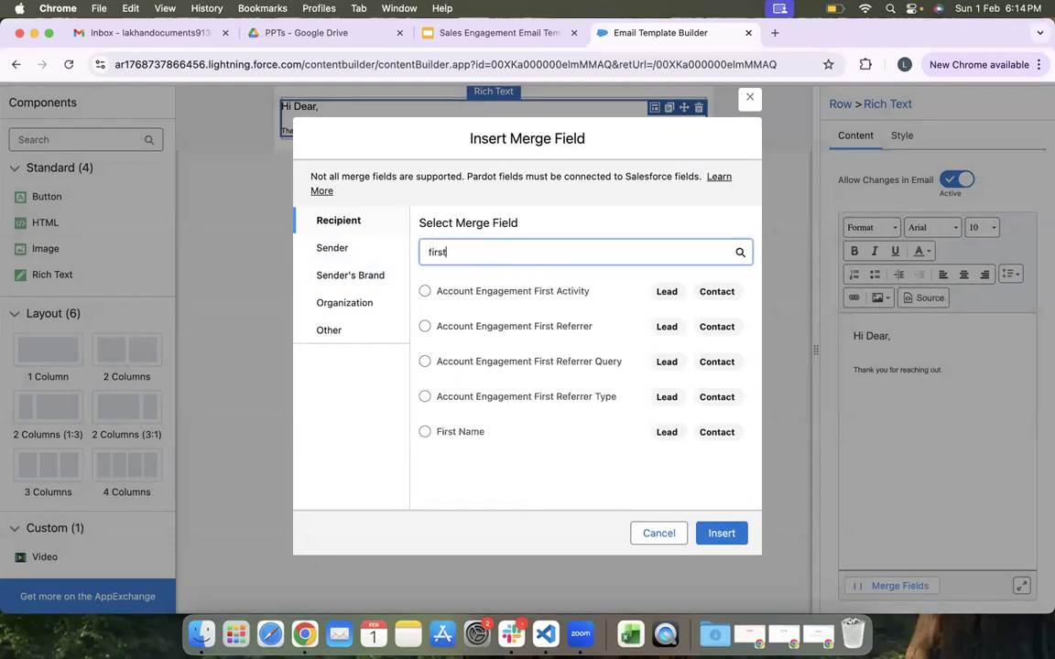
pyautogui.click(425, 432)
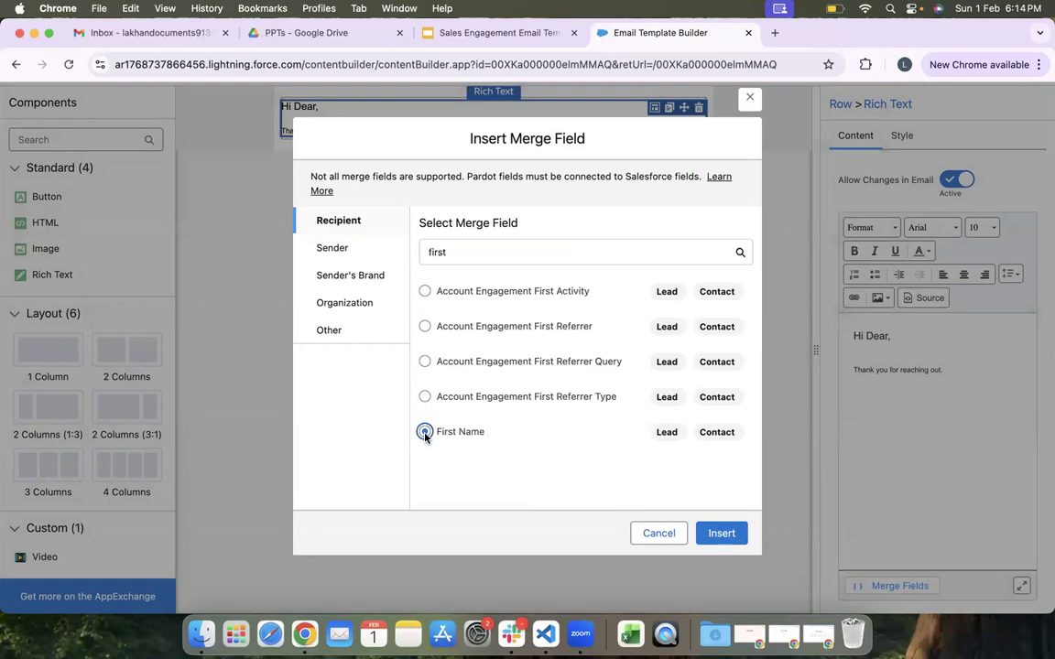
pyautogui.click(721, 532)
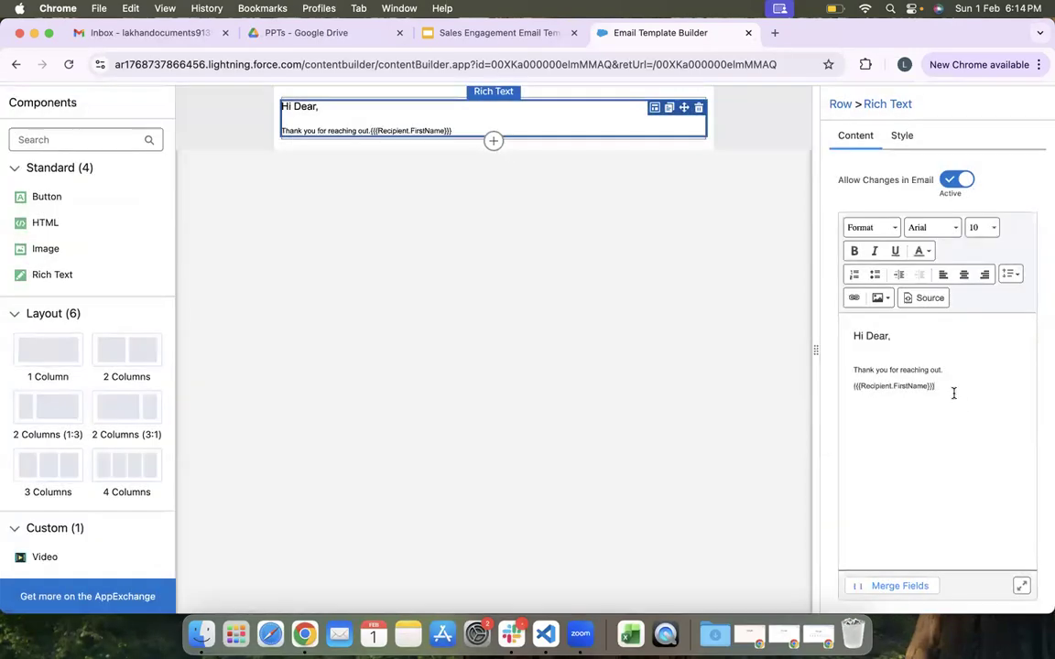
# Step: Move the {{{Recipient.FirstName}}} merge field into the greeting so that it replaces the word "Dear"
pyautogui.moveTo(949, 386); pyautogui.dragTo(852, 385)
pyautogui.hotkey('ctrl', 'c')
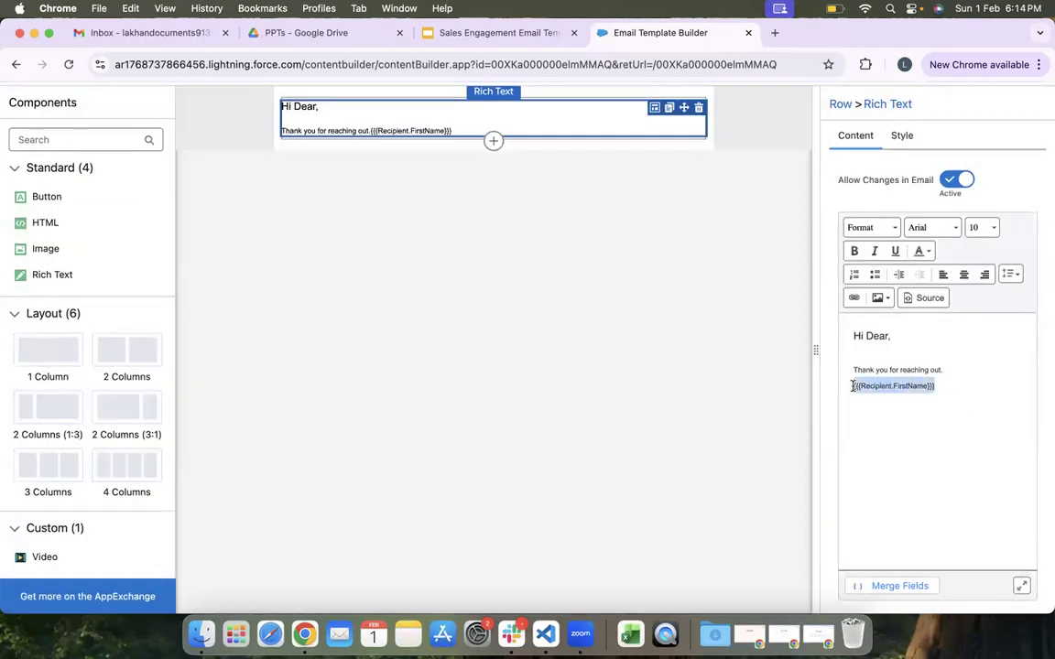
pyautogui.press('BackSpace')
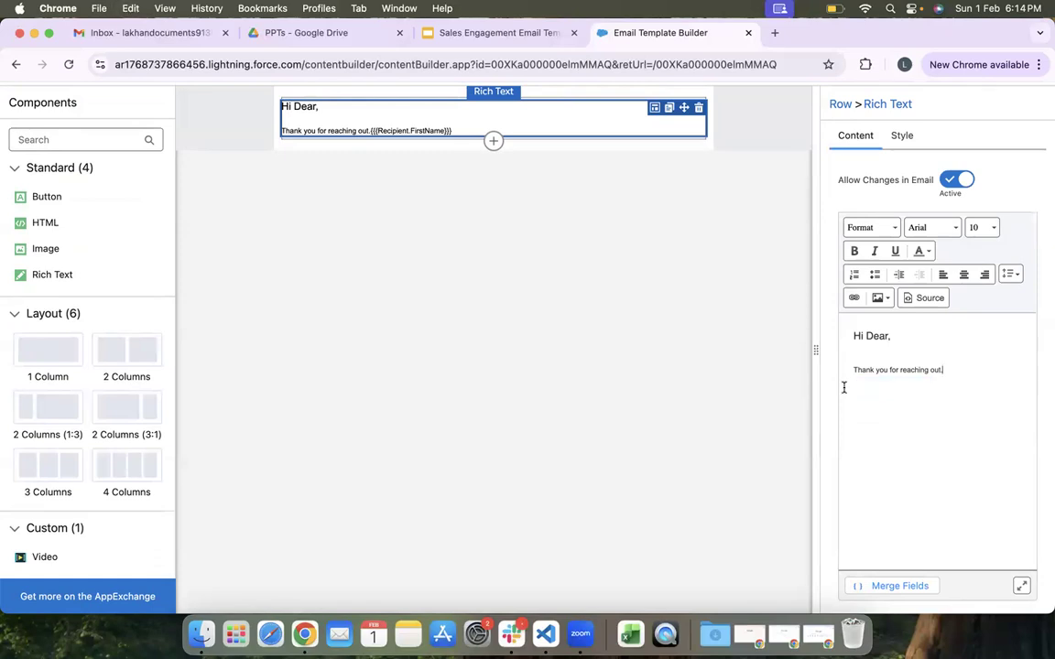
pyautogui.doubleClick(878, 336)
pyautogui.hotkey('ctrl', 'v')
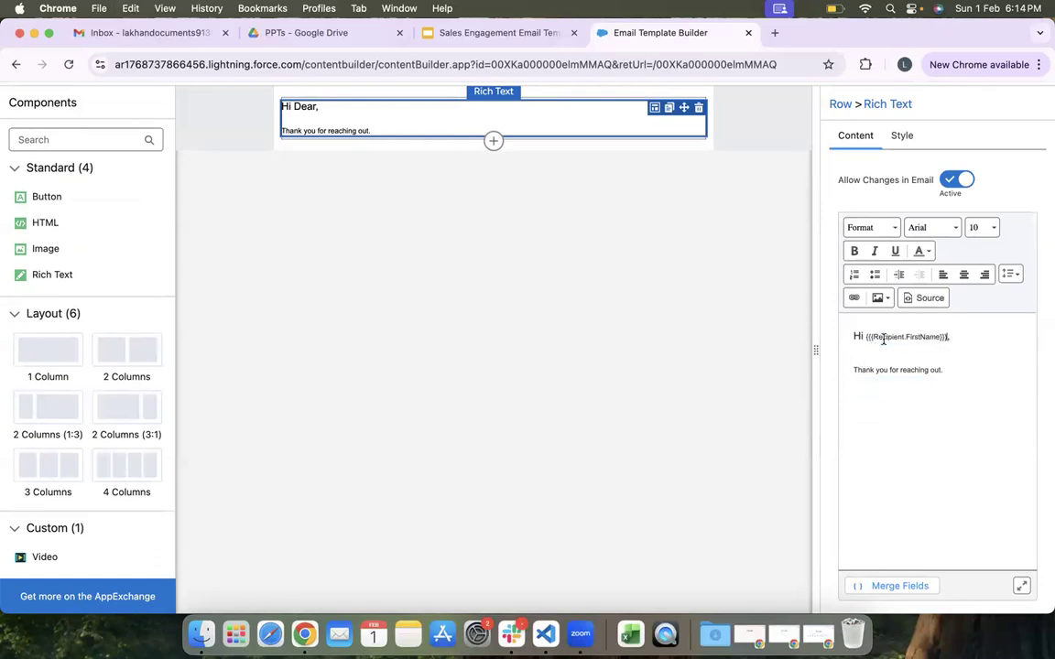
pyautogui.click(884, 356)
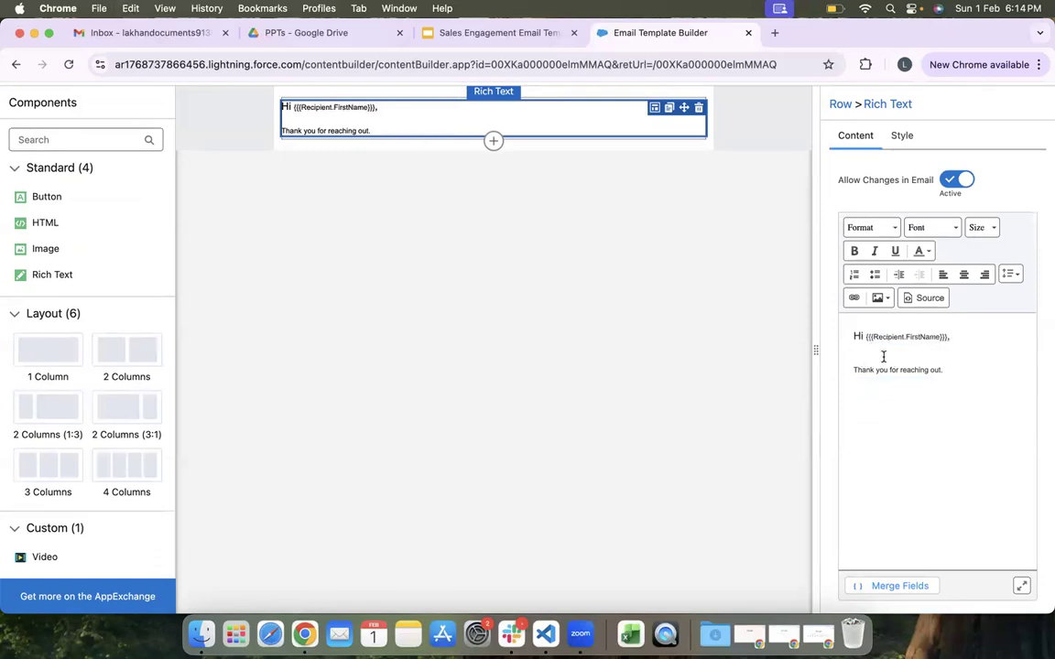
# Step: Format all of the Rich Text content in Arial at size 10
pyautogui.press('super+a')
pyautogui.click(945, 230)
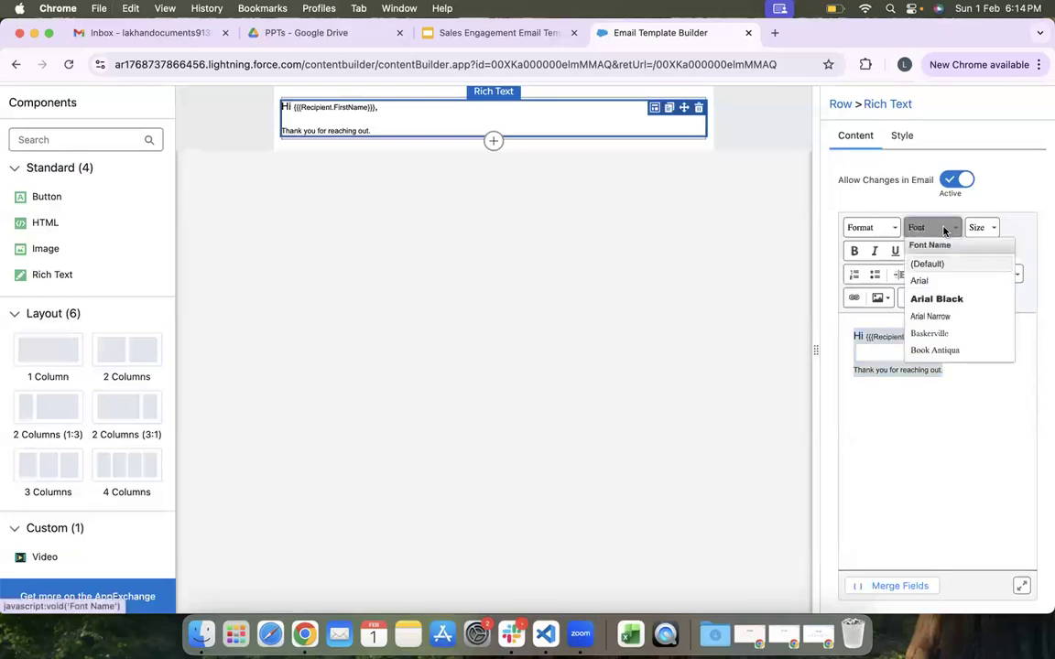
pyautogui.click(947, 280)
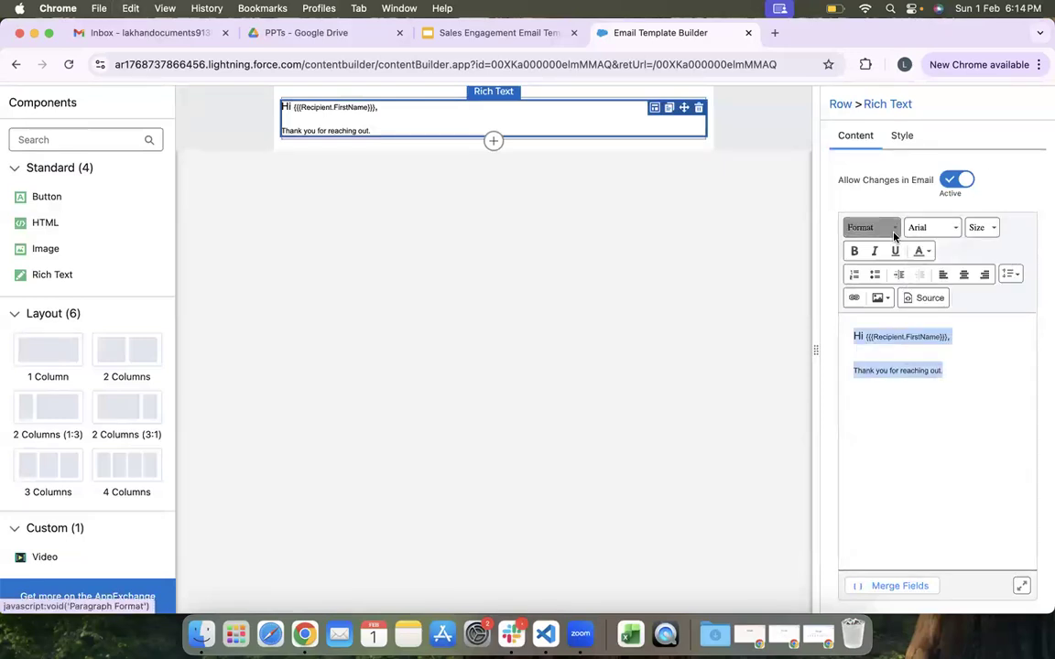
pyautogui.click(980, 227)
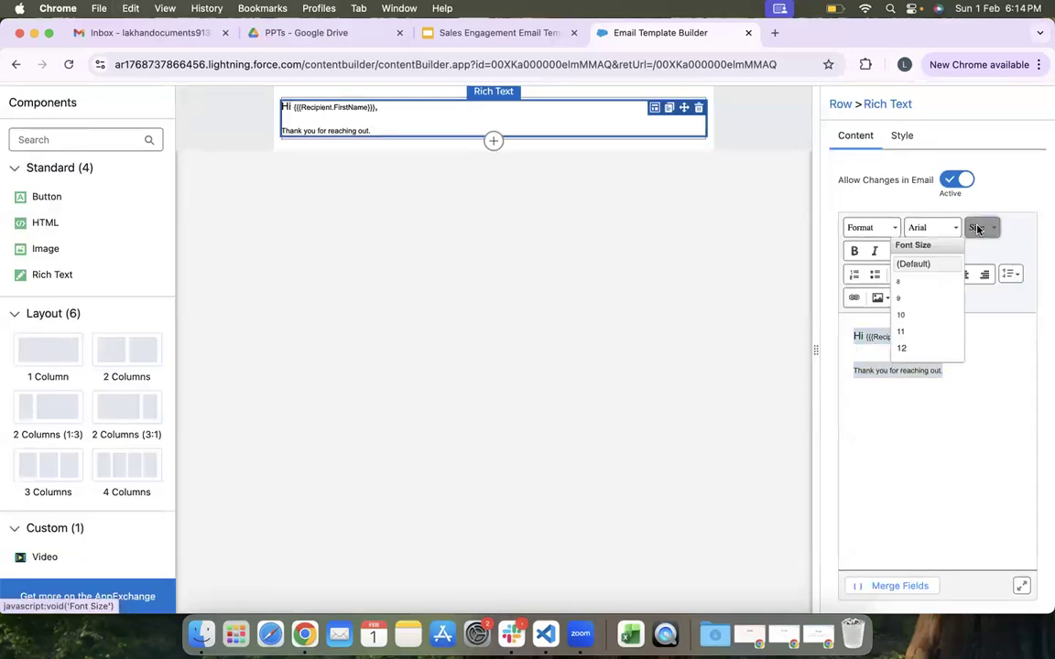
pyautogui.click(925, 317)
pyautogui.click(931, 400)
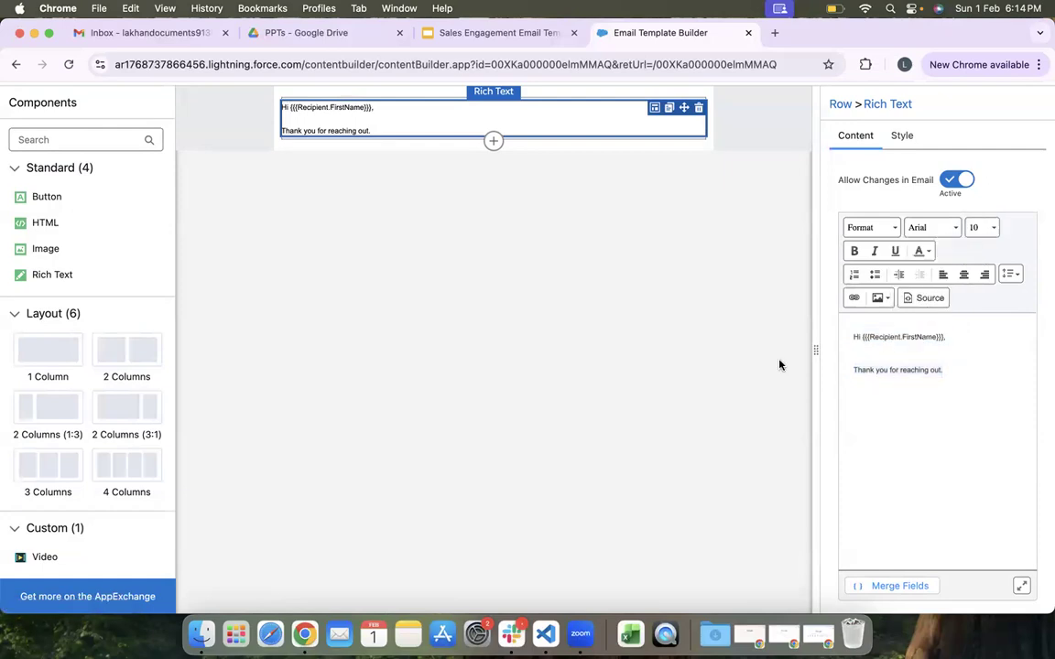
pyautogui.click(621, 306)
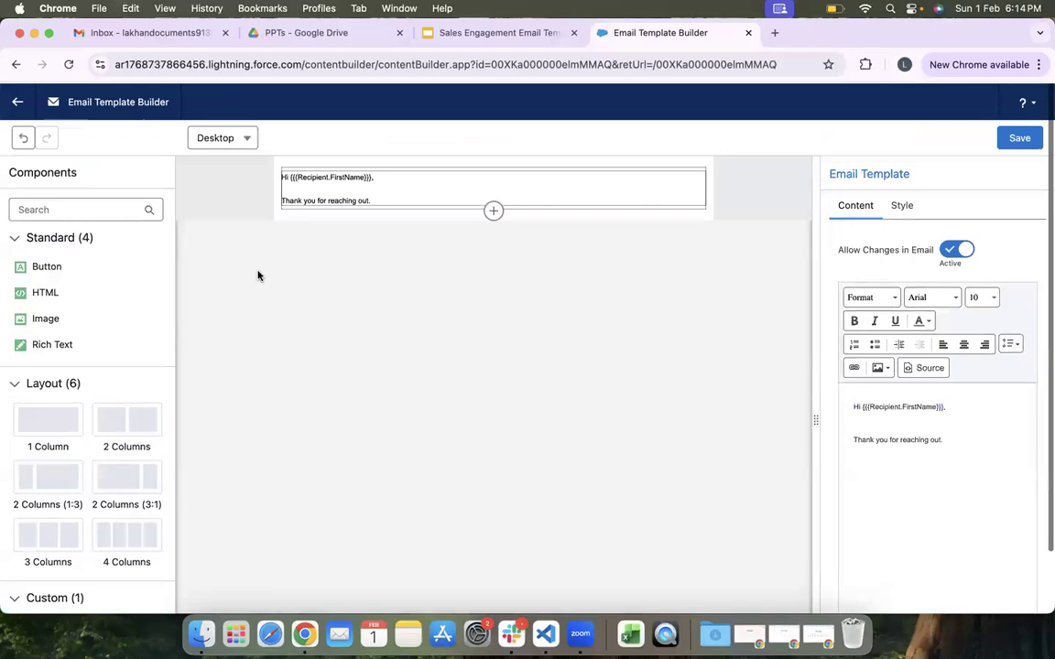
# Step: Add a Button component below the rich text and set its button text to "Subscribe"
pyautogui.moveTo(40, 267); pyautogui.dragTo(417, 202)
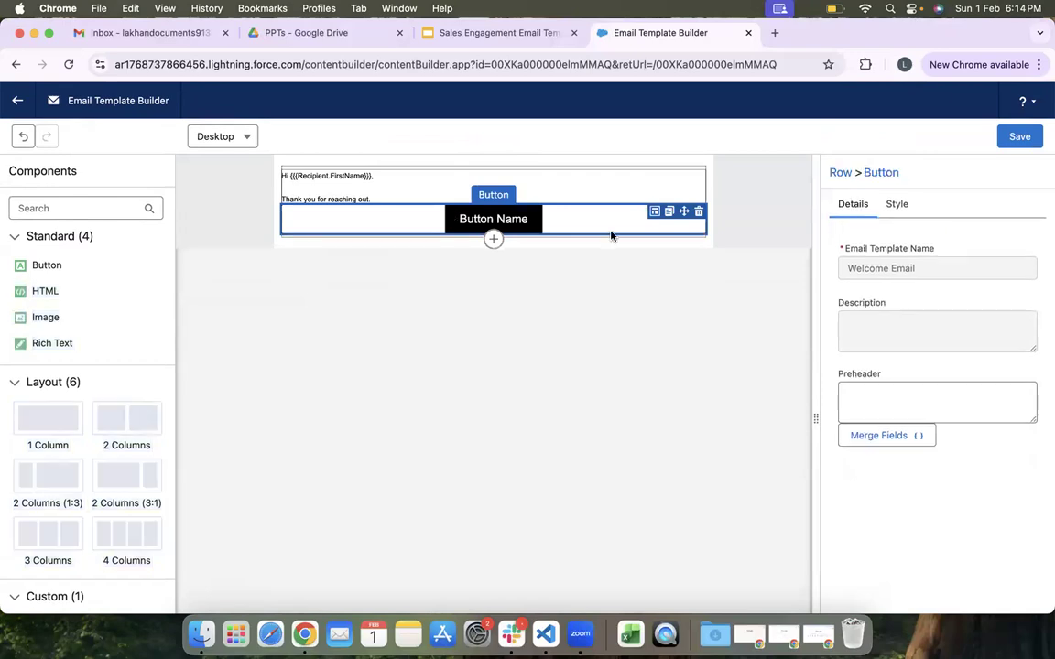
pyautogui.tripleClick(899, 310)
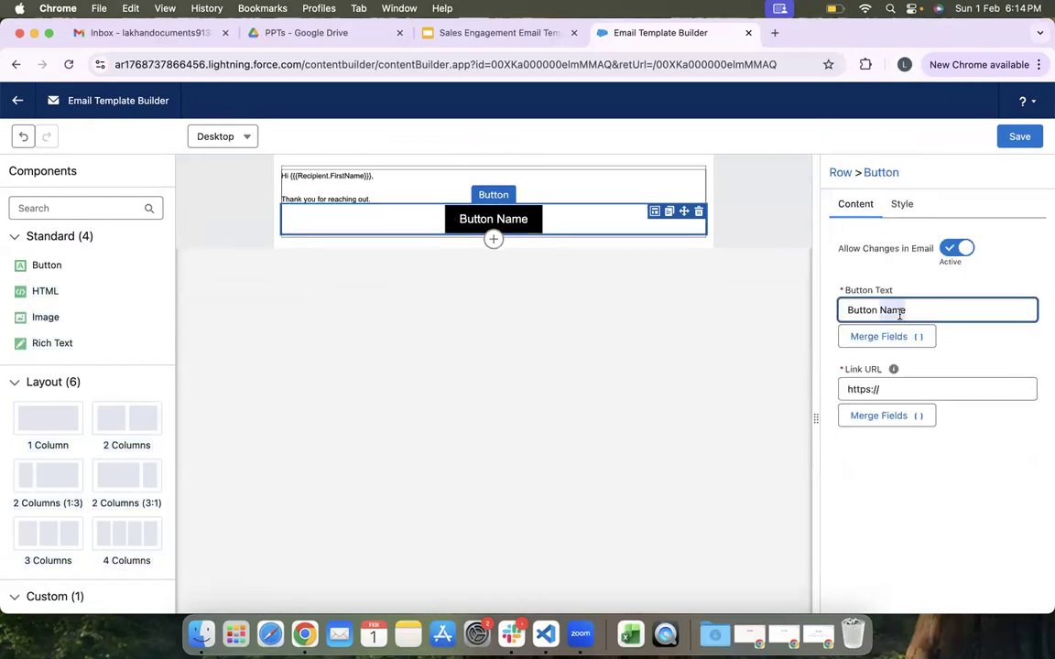
pyautogui.write('Subscribe')
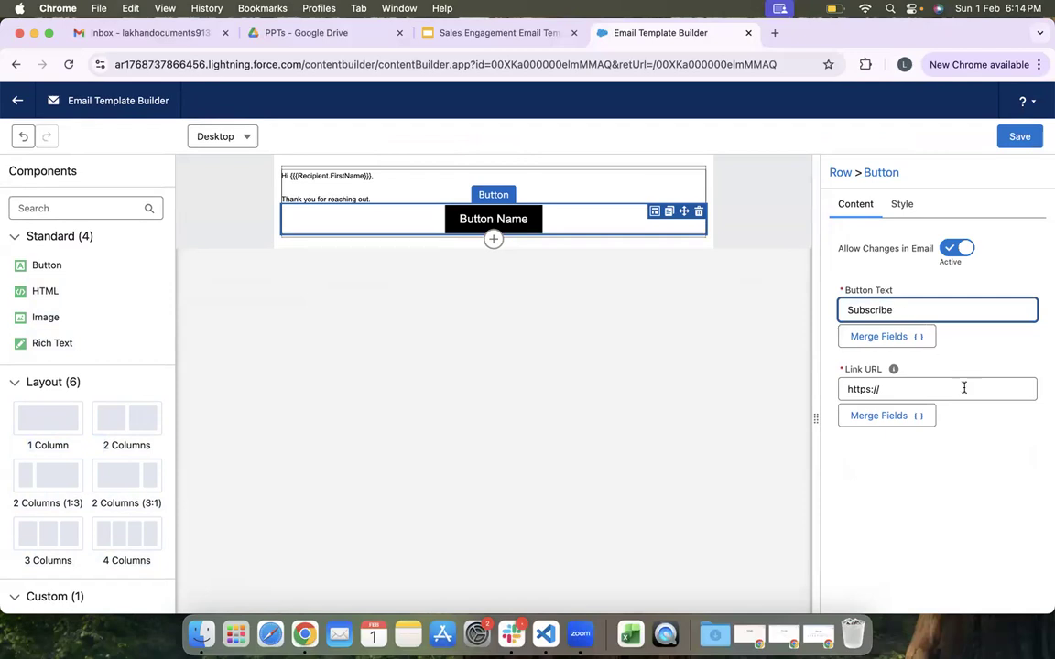
pyautogui.click(923, 387)
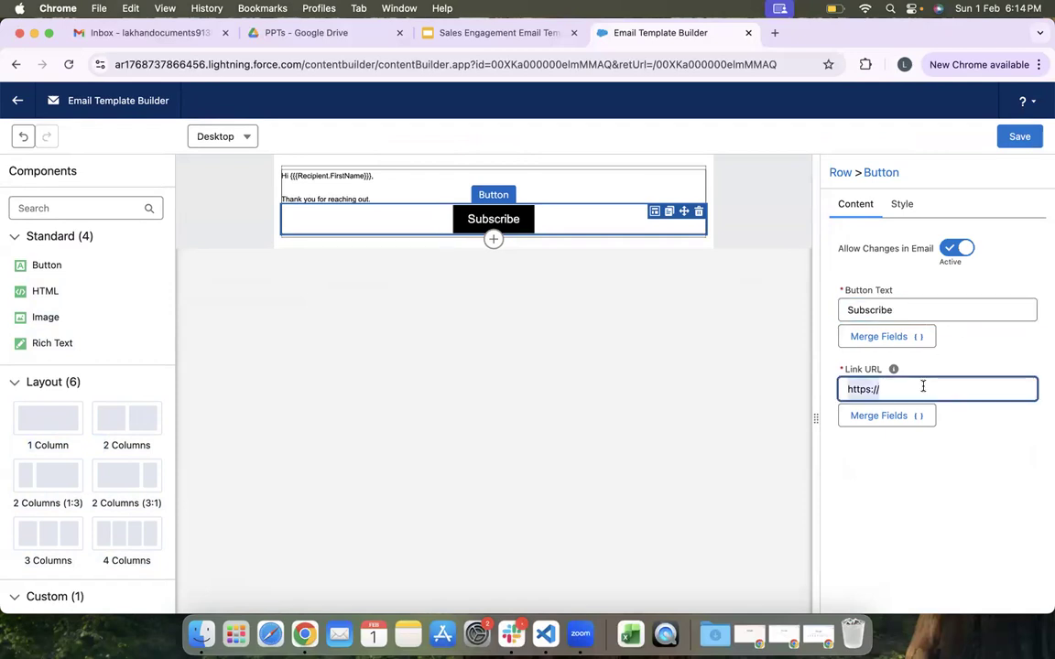
pyautogui.write('google.com')
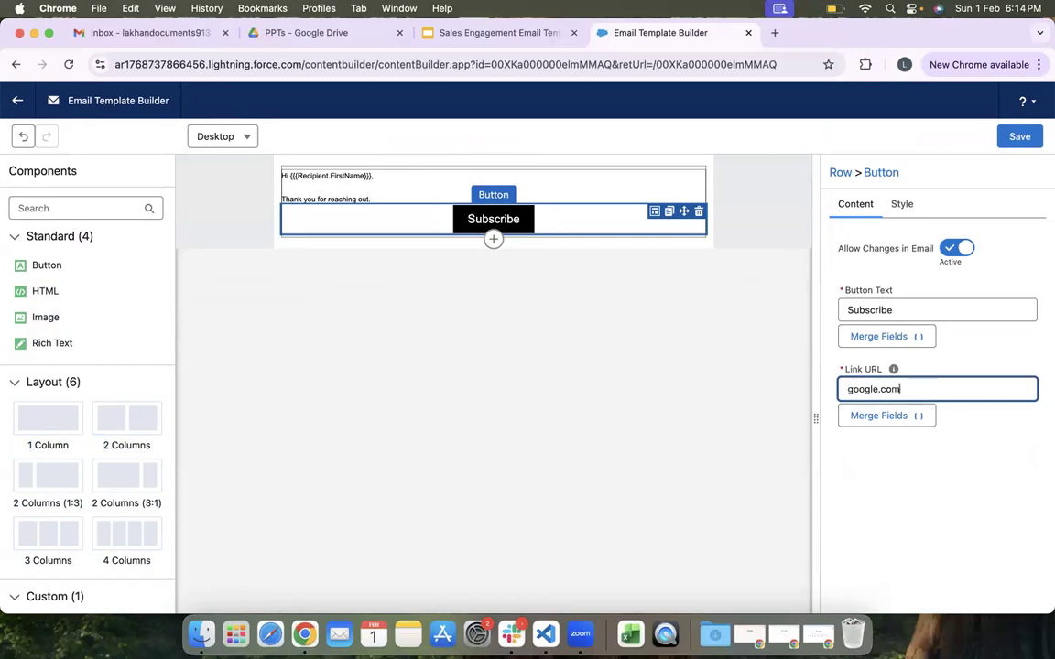
pyautogui.click(986, 430)
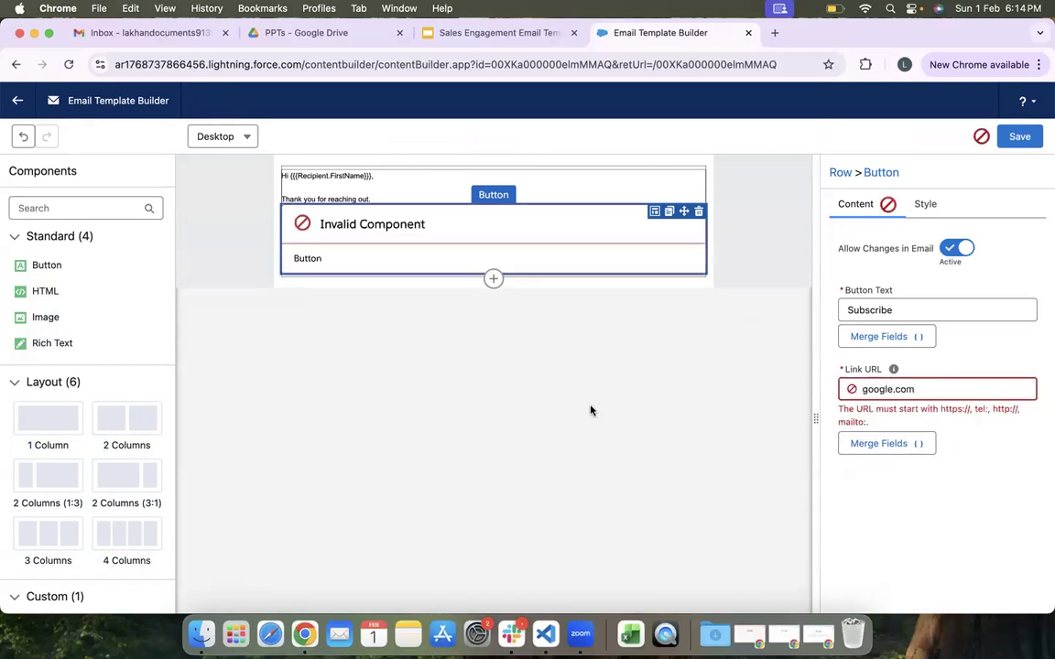
pyautogui.click(948, 390)
pyautogui.press('super+a')
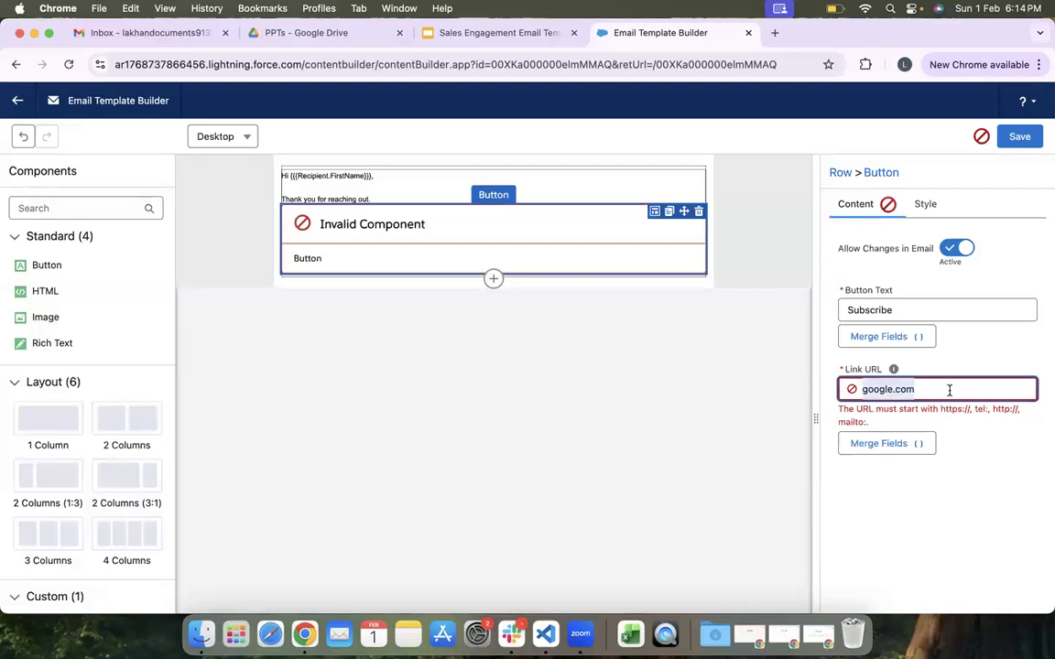
pyautogui.press('Left')
pyautogui.write('www.')
pyautogui.click(1016, 432)
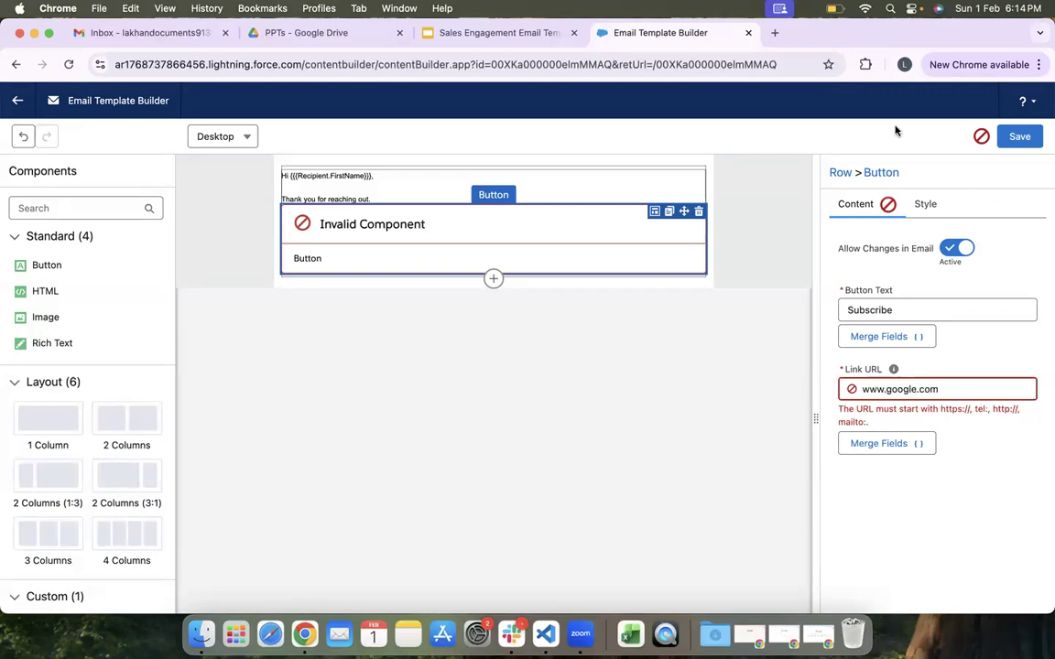
# Step: Load google.com in a new browser tab and copy its full web address
pyautogui.click(775, 33)
pyautogui.write('w')
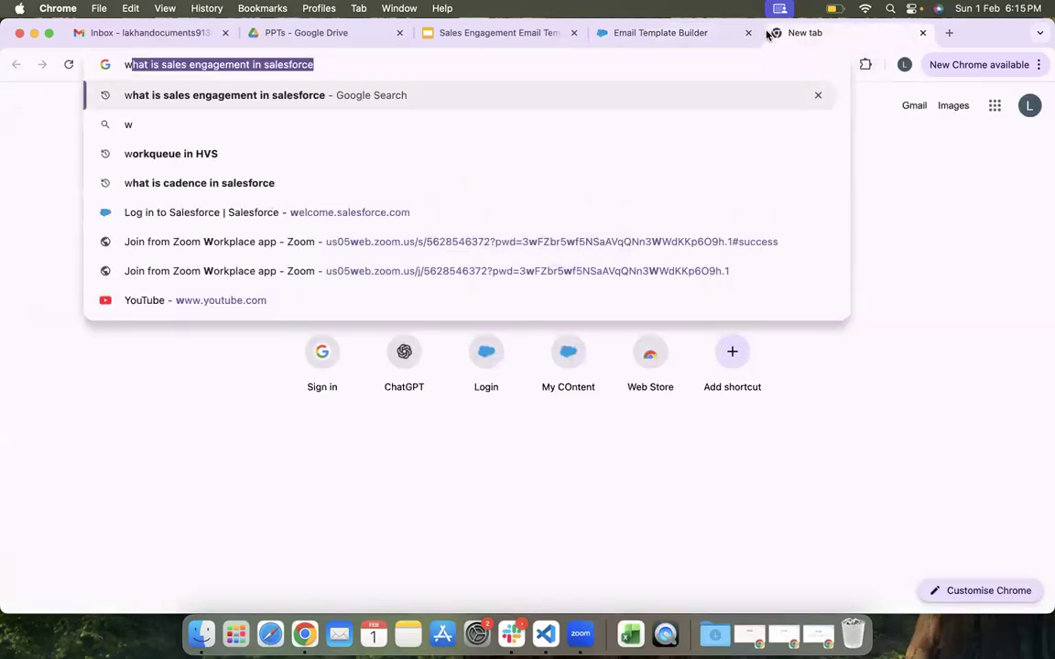
pyautogui.press('BackSpace')
pyautogui.press('BackSpace')
pyautogui.write('google')
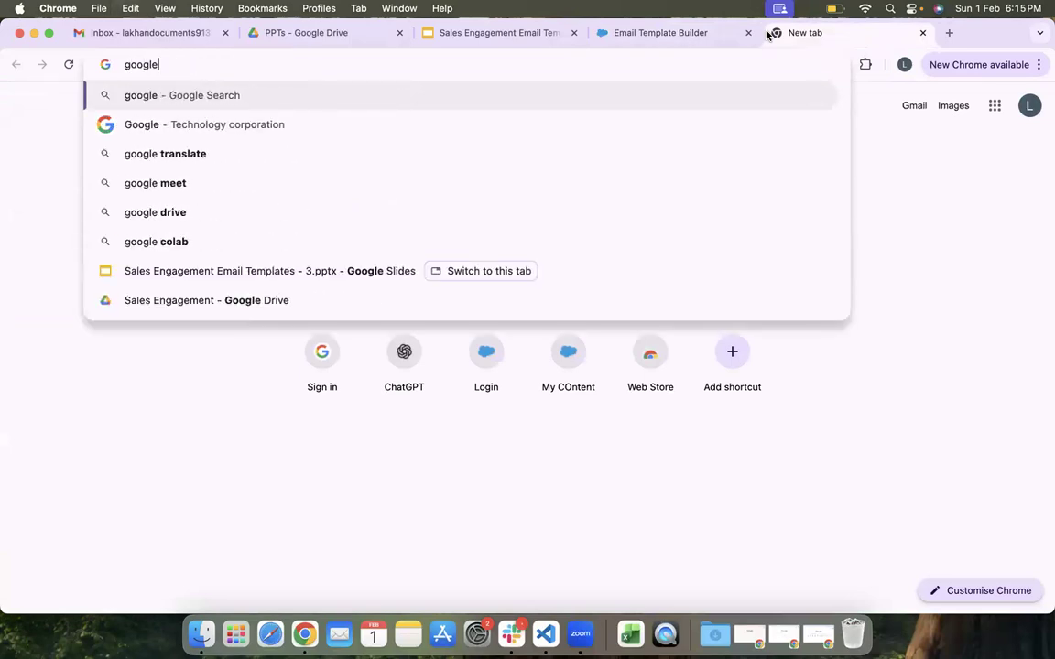
pyautogui.write('.co')
pyautogui.press('BackSpace')
pyautogui.press('BackSpace')
pyautogui.write('co')
pyautogui.press('Return')
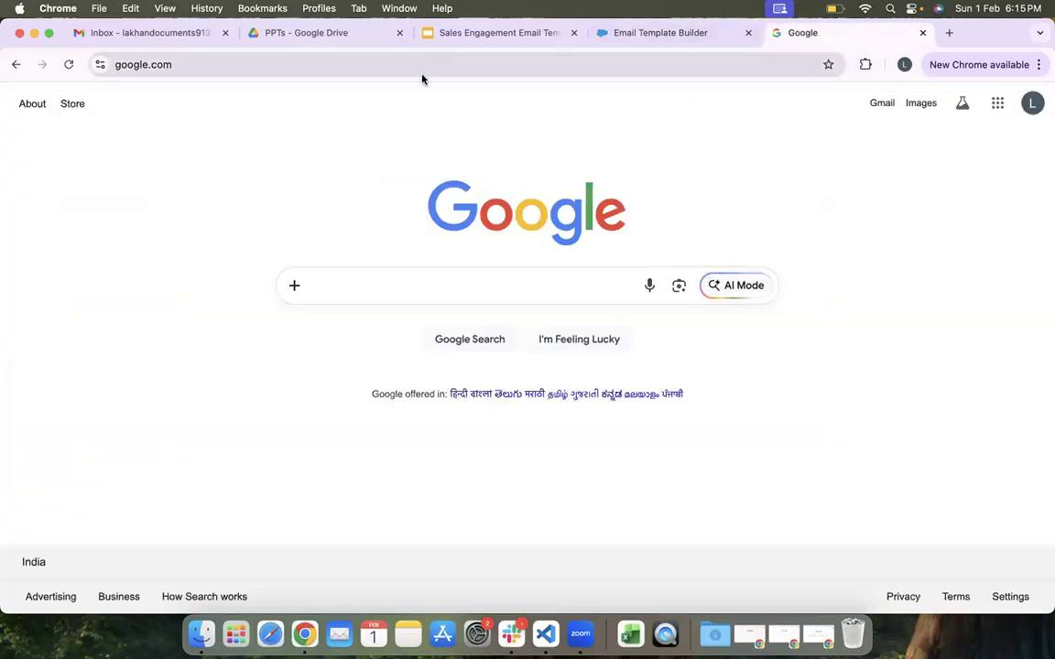
pyautogui.click(422, 76)
pyautogui.click(423, 75)
pyautogui.press('super+a')
pyautogui.press('super+c')
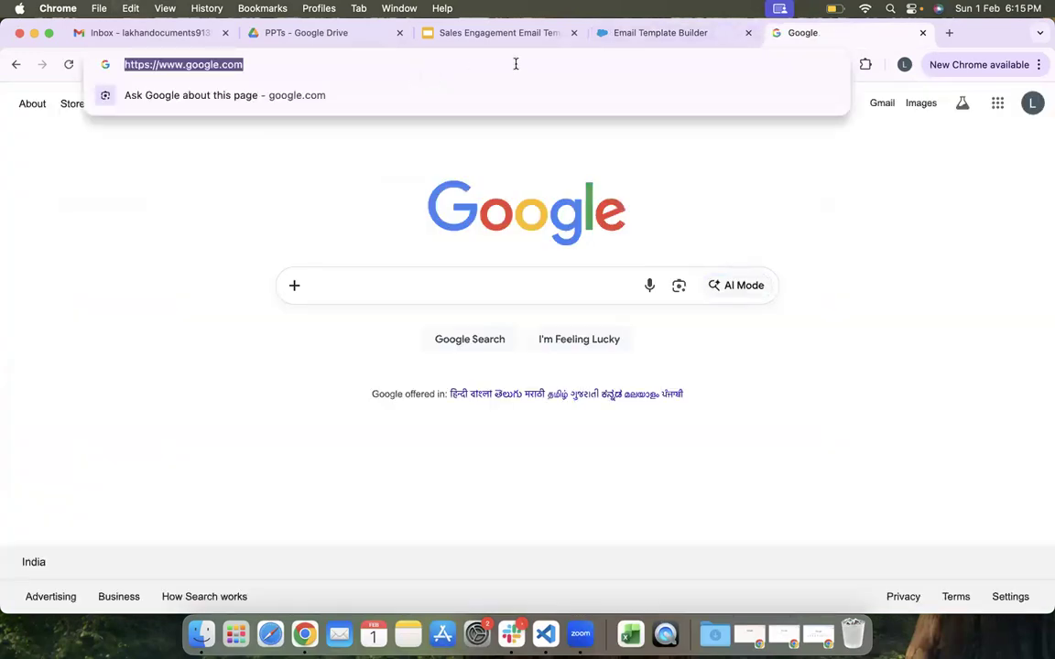
pyautogui.click(631, 33)
pyautogui.click(939, 385)
pyautogui.press('super+a')
pyautogui.press('super+v')
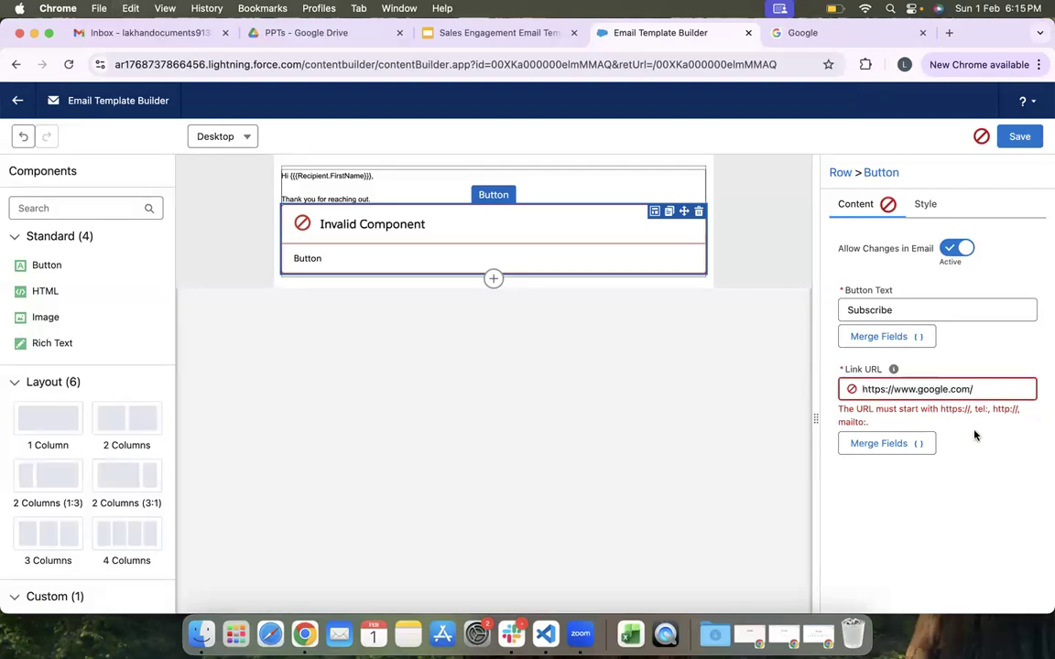
pyautogui.click(975, 436)
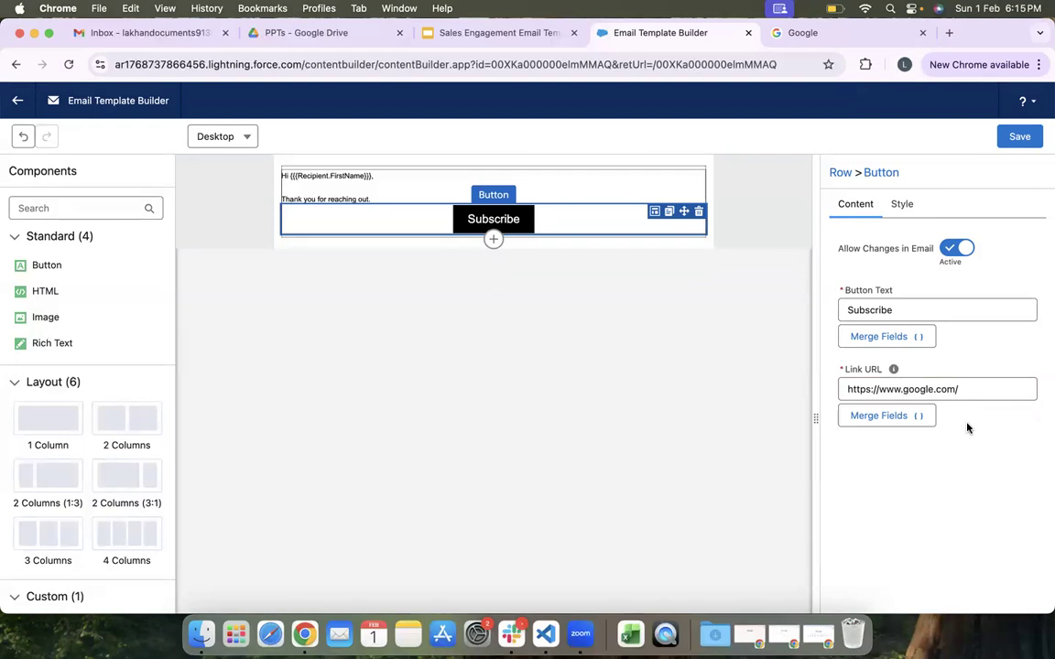
pyautogui.click(698, 389)
# Step: Review the Subscribe button's style settings for text, colour and size
pyautogui.click(585, 229)
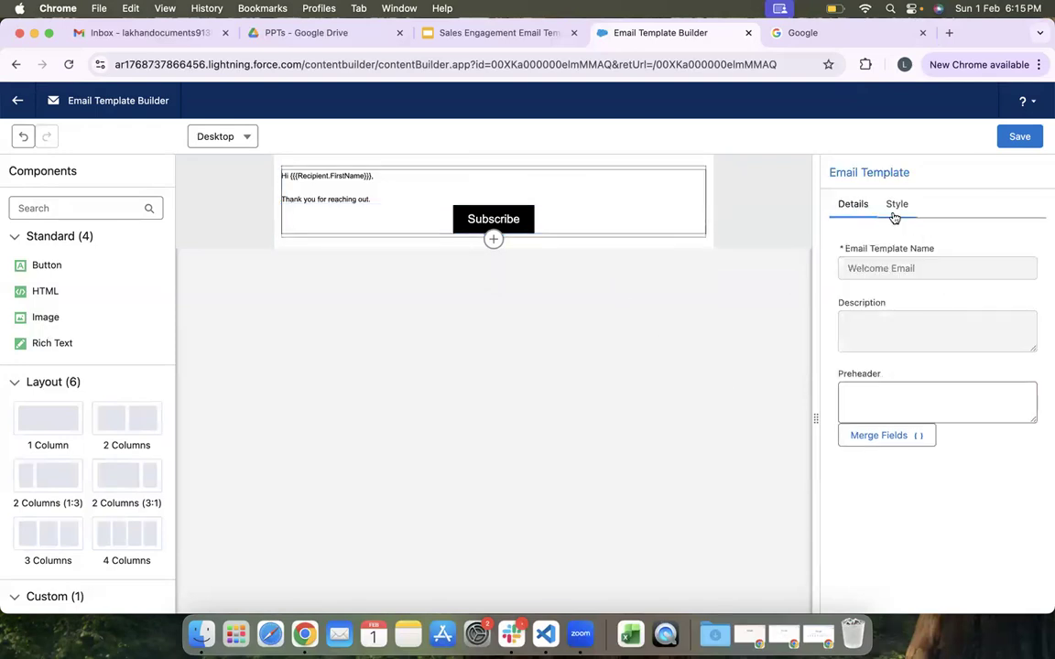
pyautogui.click(574, 222)
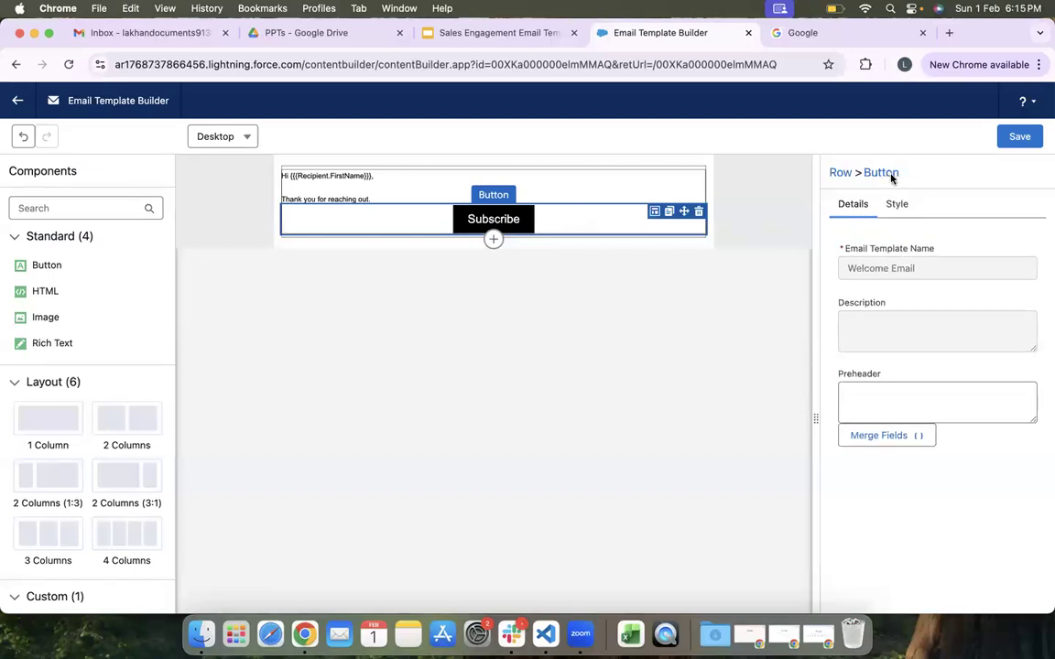
pyautogui.click(899, 205)
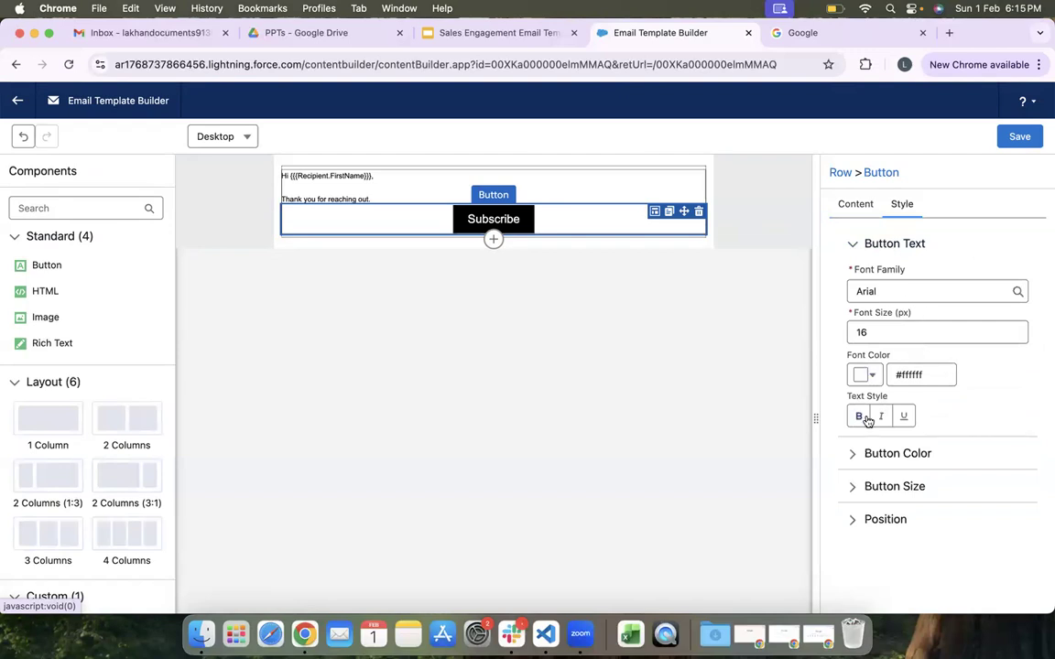
pyautogui.click(860, 452)
pyautogui.scroll(-1, 854, 448)
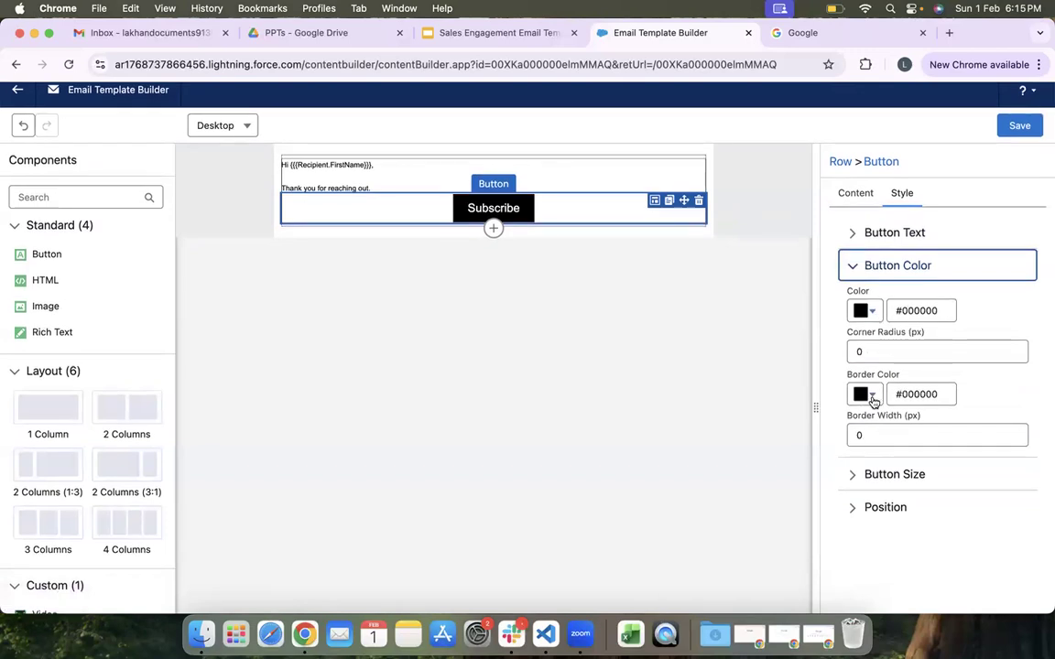
pyautogui.scroll(-5, 879, 412)
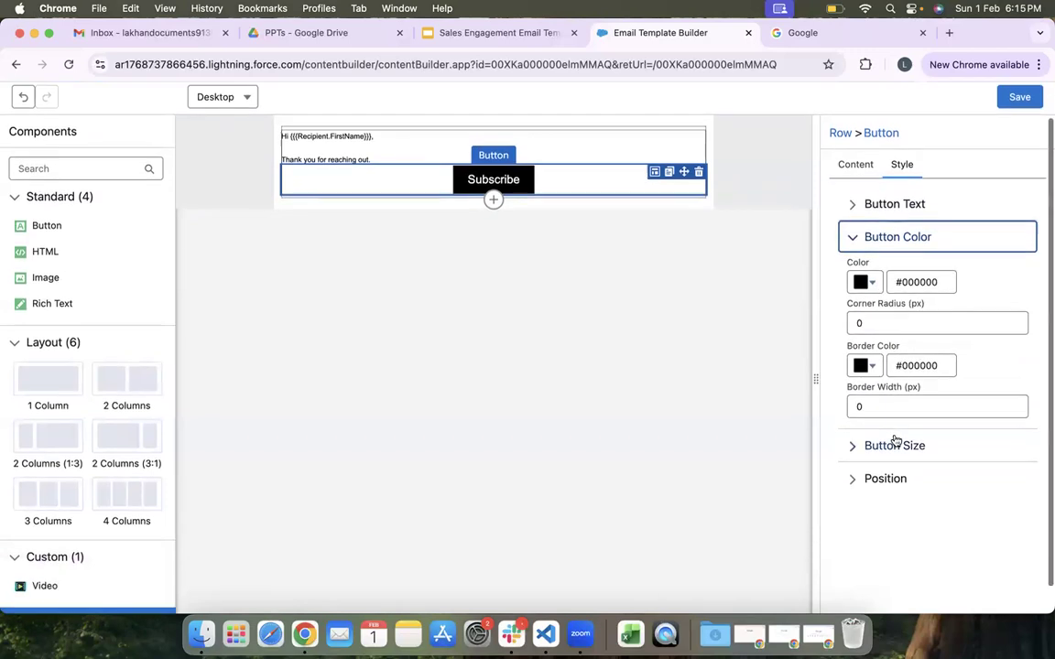
pyautogui.click(864, 417)
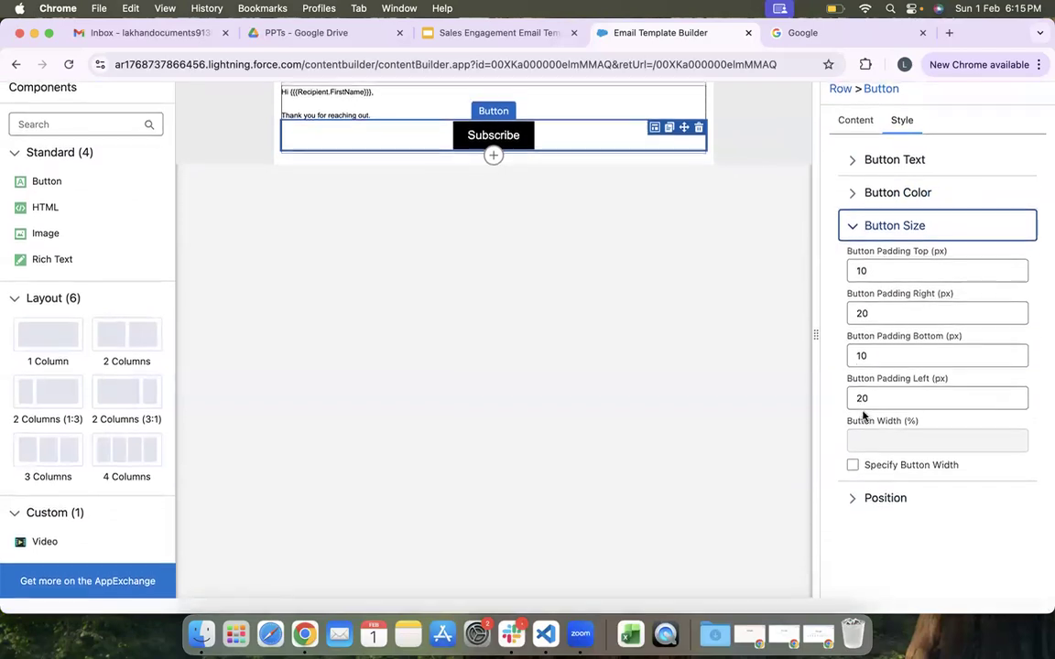
# Step: Try left and right alignment in the Subscribe button's Position settings and return the alignment to Center
pyautogui.click(851, 509)
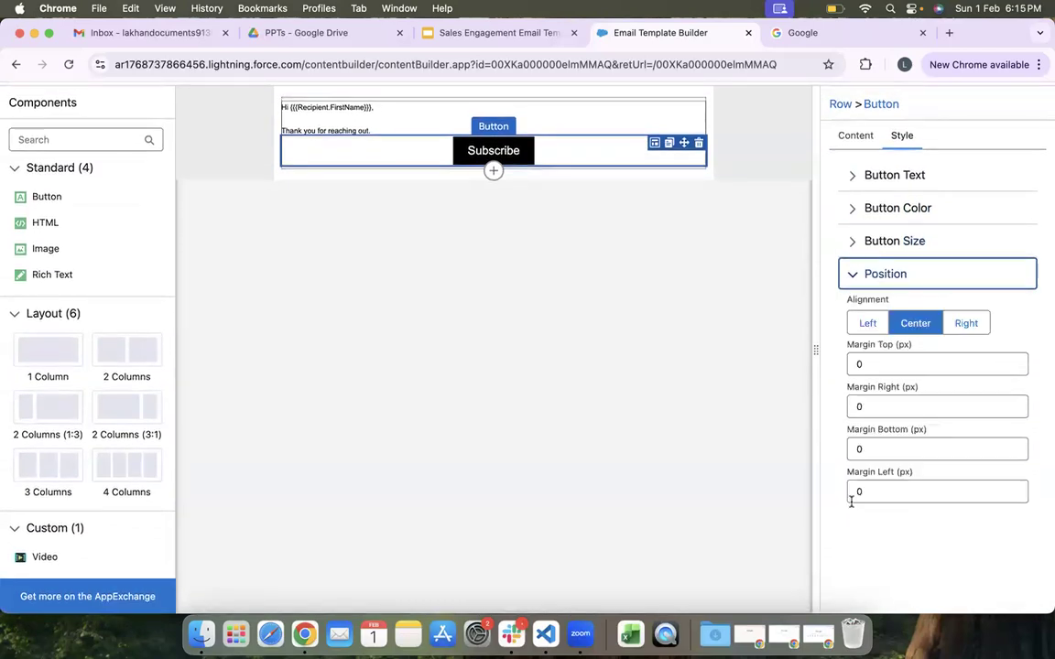
pyautogui.click(868, 325)
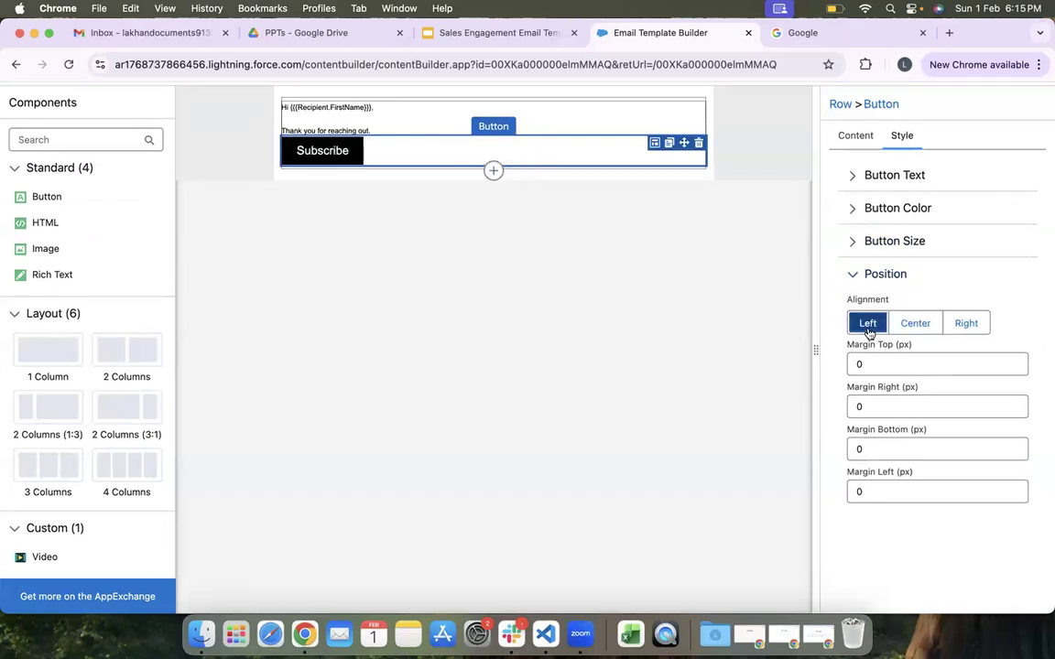
pyautogui.click(969, 325)
pyautogui.click(920, 325)
pyautogui.click(882, 364)
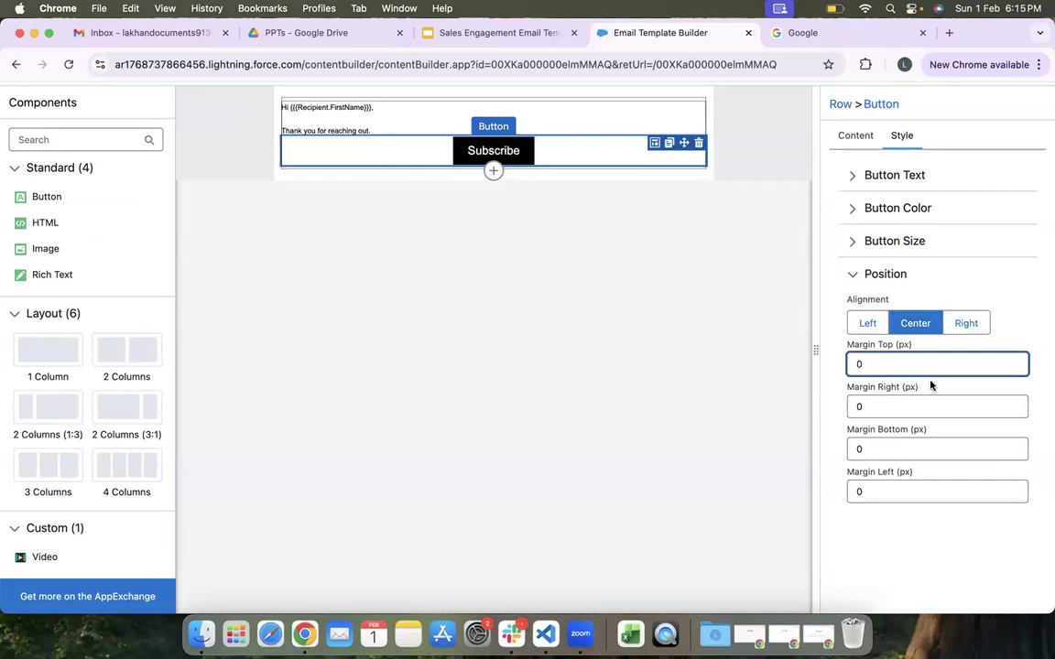
# Step: Try an Image component above the Subscribe button, check its Add Image sources, and delete the component
pyautogui.scroll(2, 931, 386)
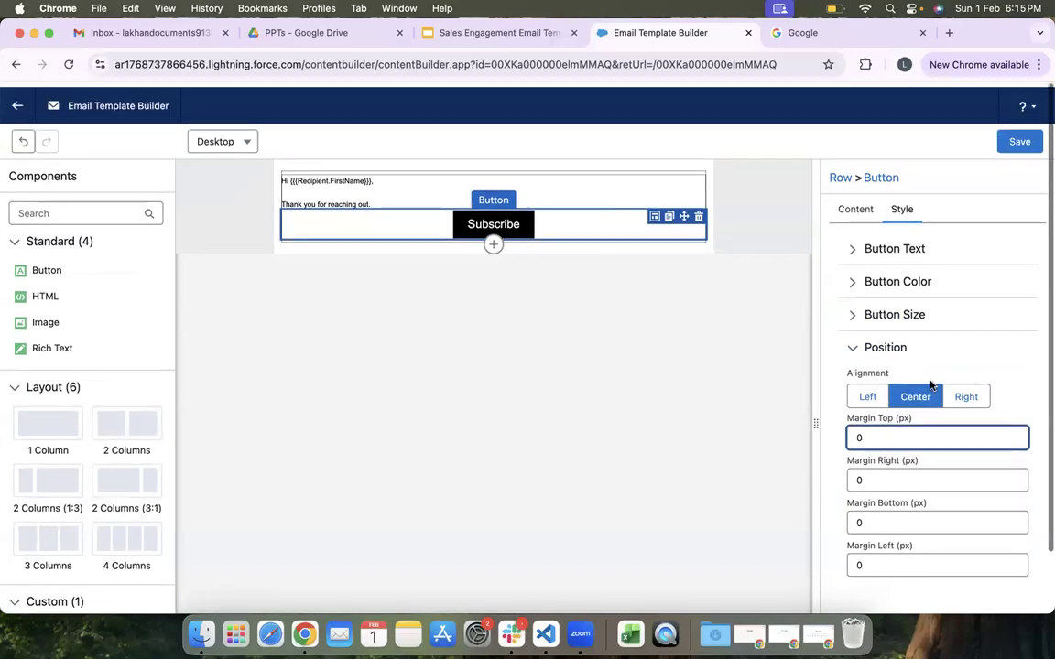
pyautogui.click(49, 318)
pyautogui.moveTo(49, 317); pyautogui.dragTo(391, 212)
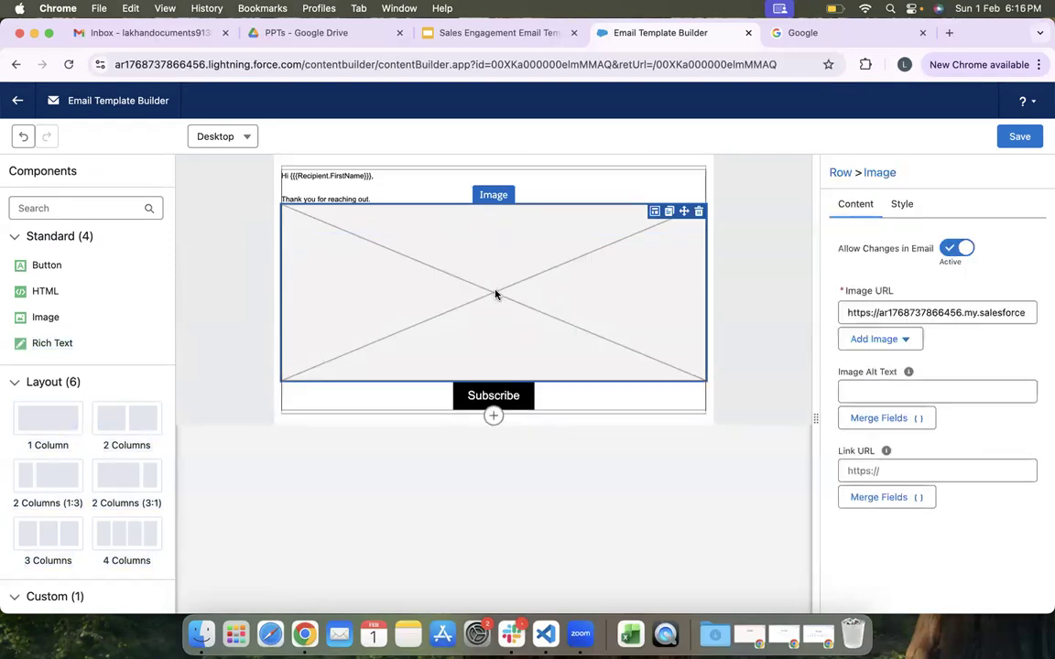
pyautogui.click(897, 339)
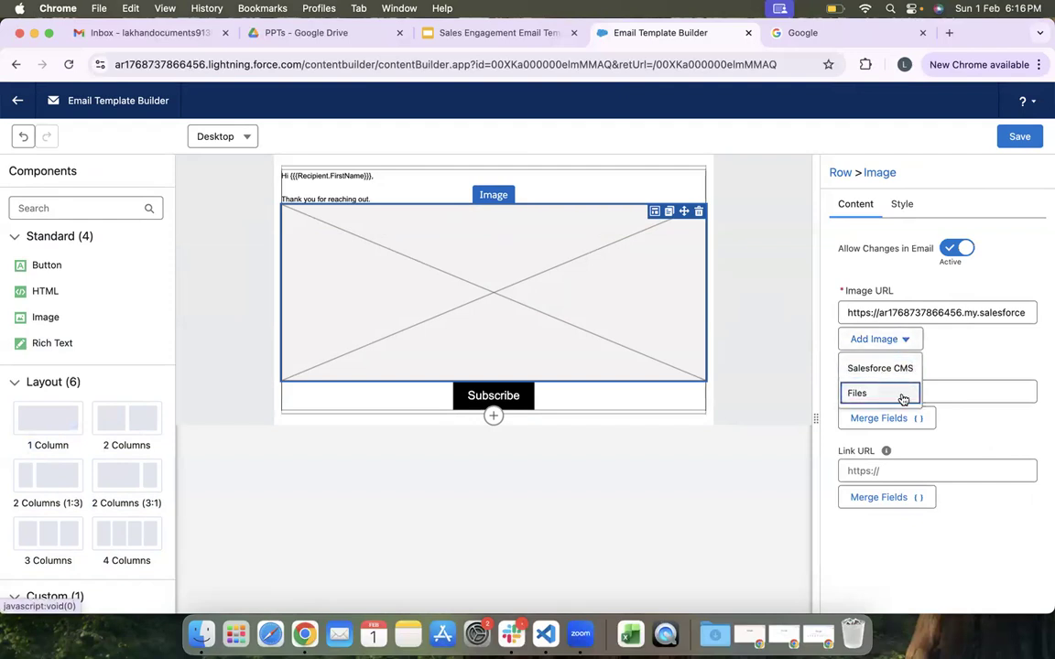
pyautogui.click(977, 328)
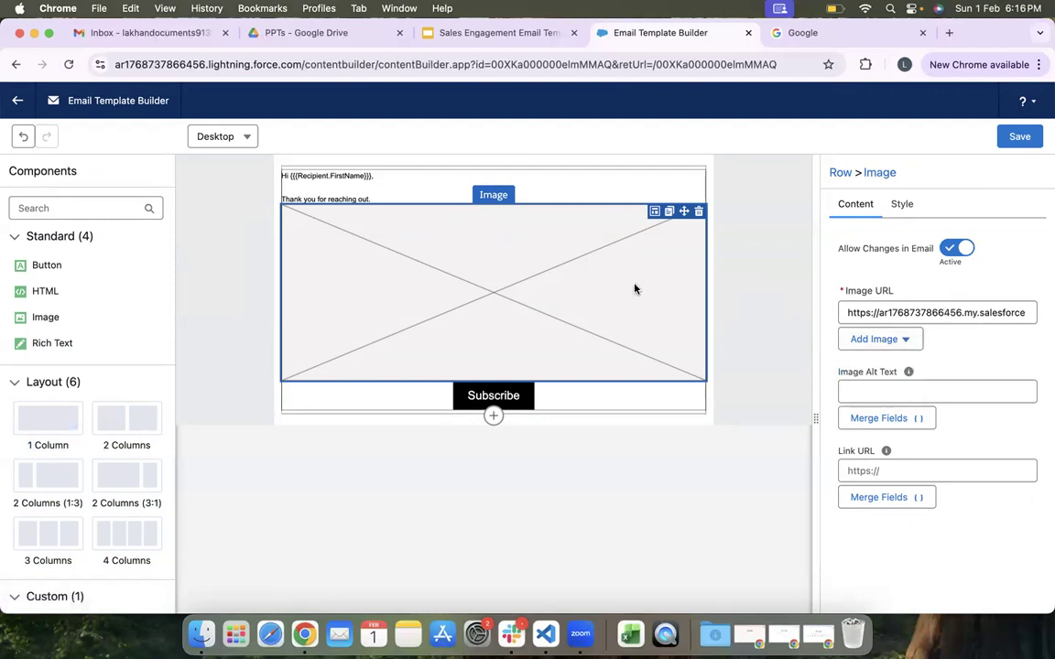
pyautogui.click(698, 212)
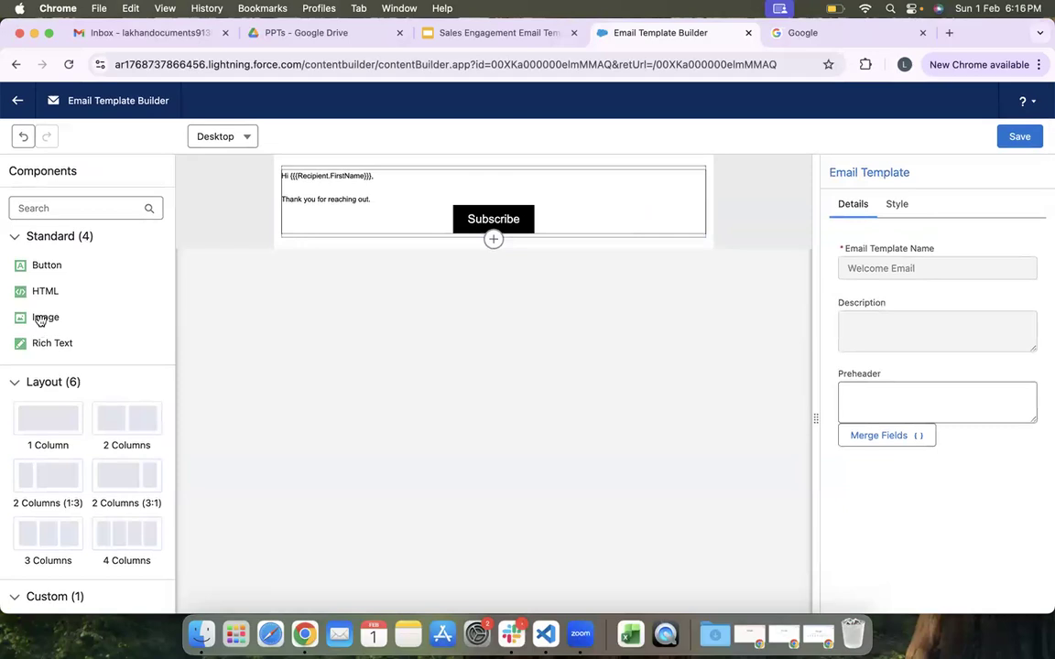
# Step: Insert an HTML component between the thank-you text and the Subscribe button with the value <p>This is HTML</p>
pyautogui.moveTo(42, 293); pyautogui.dragTo(376, 217)
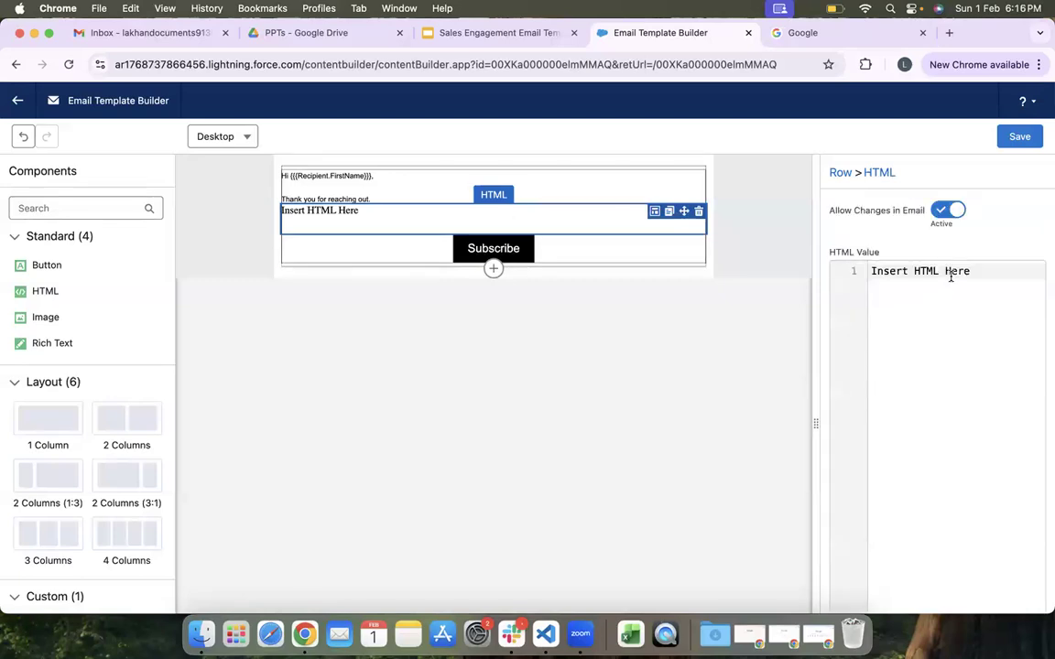
pyautogui.click(948, 273)
pyautogui.write('<p')
pyautogui.press('super+a')
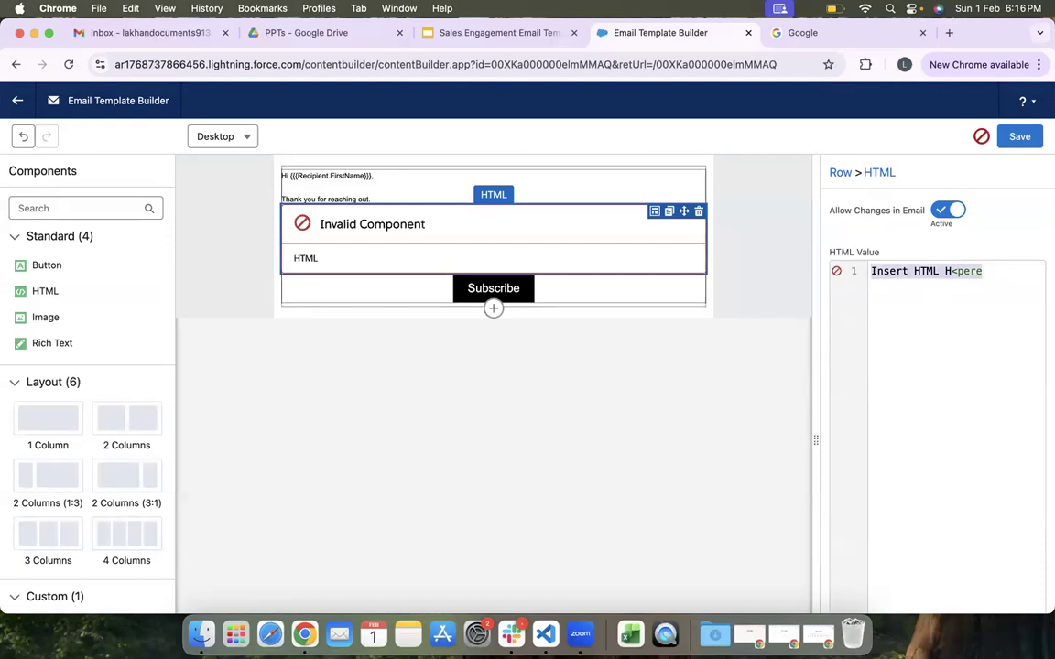
pyautogui.write('<p>')
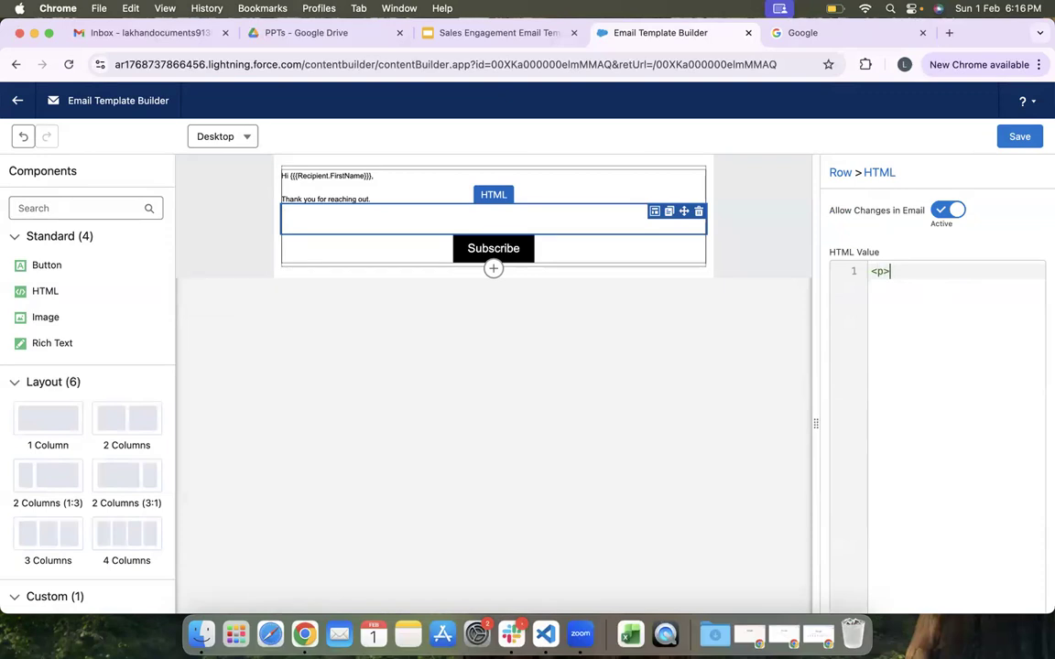
pyautogui.click(872, 271)
pyautogui.click(890, 271)
pyautogui.write('This is HTML</p>')
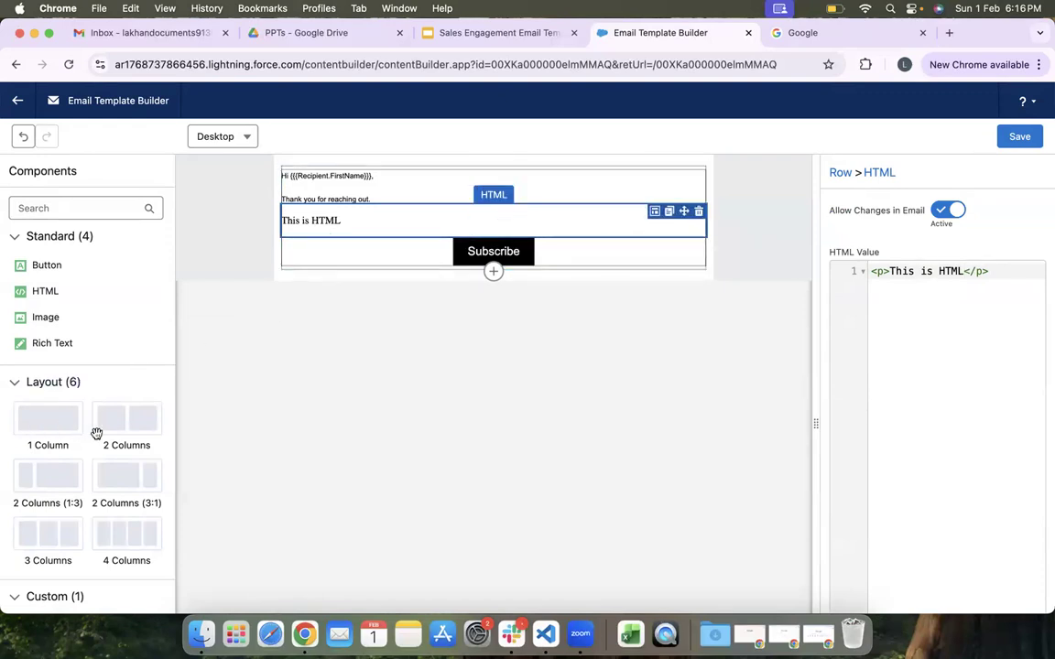
# Step: Add a 2 Columns (3:1) row below the Subscribe button and set its first column's width to 2
pyautogui.scroll(-1, 105, 434)
pyautogui.moveTo(120, 434); pyautogui.dragTo(419, 188)
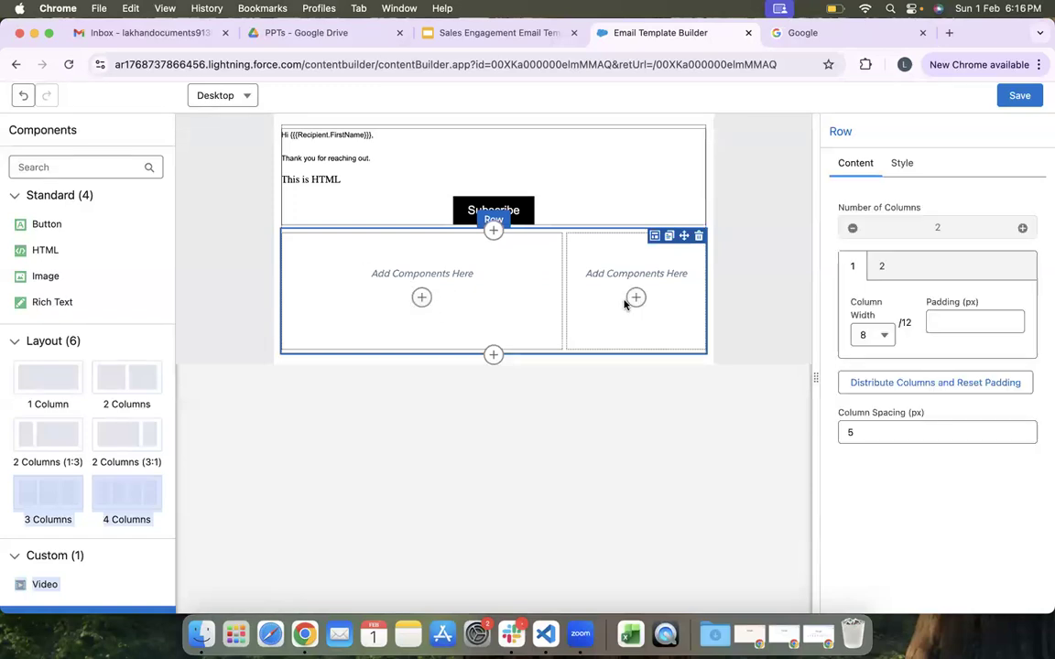
pyautogui.click(881, 335)
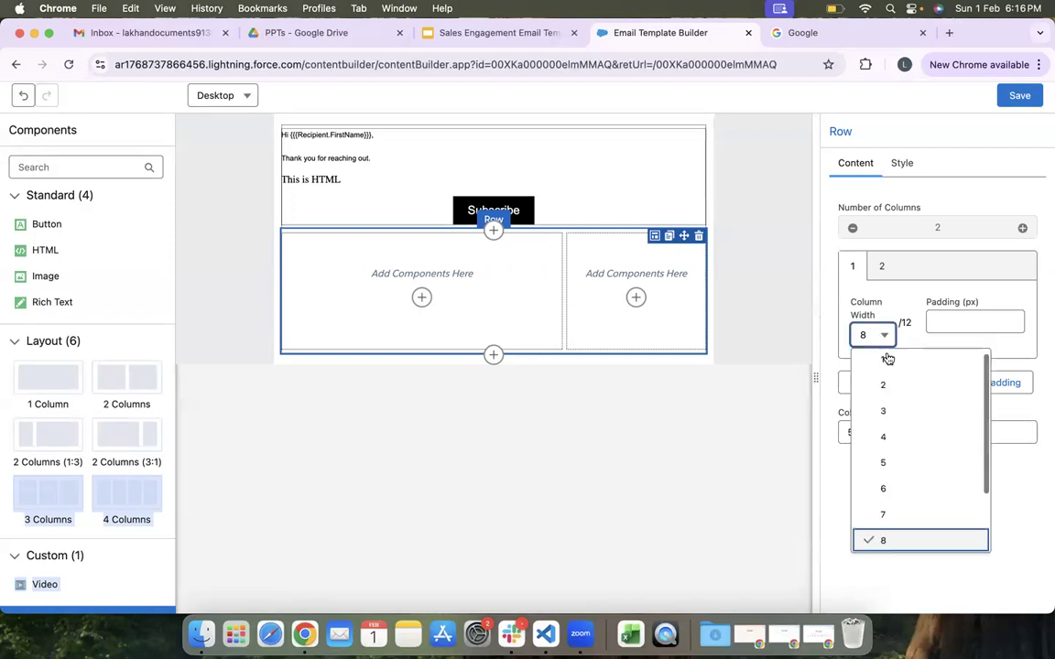
pyautogui.click(896, 384)
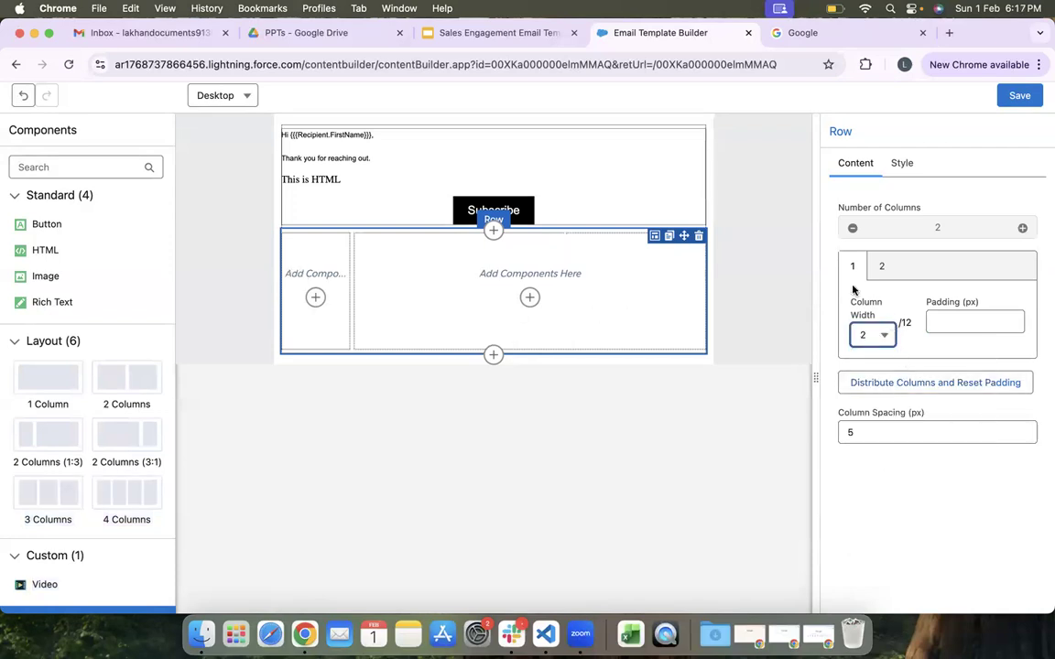
# Step: Increase the new row to five columns and check the width settings of columns 2 to 5
pyautogui.click(1022, 228)
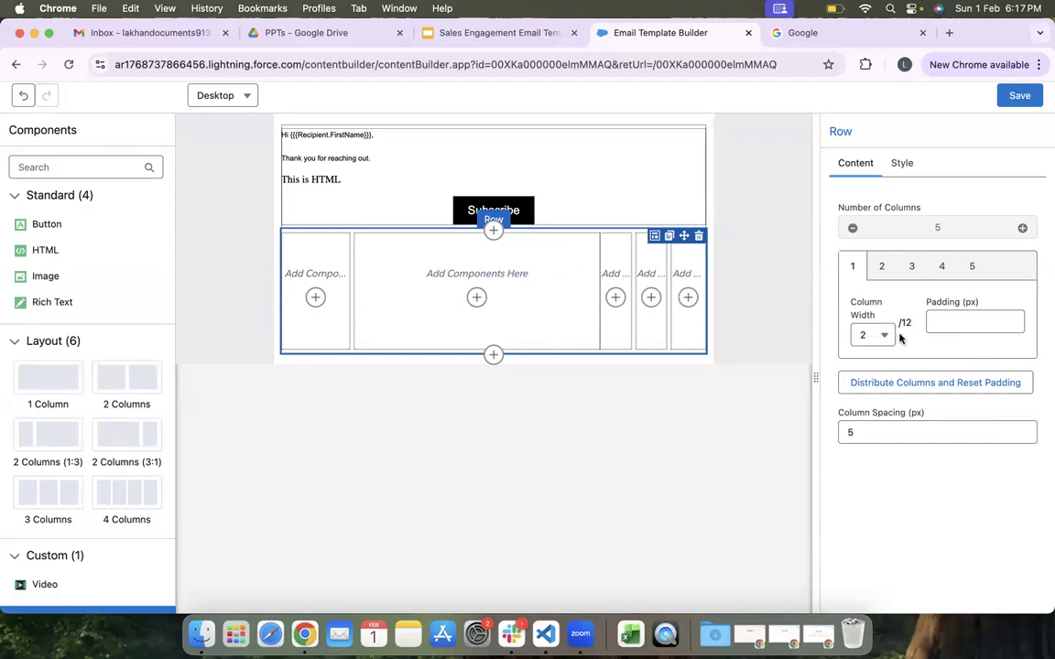
pyautogui.click(880, 271)
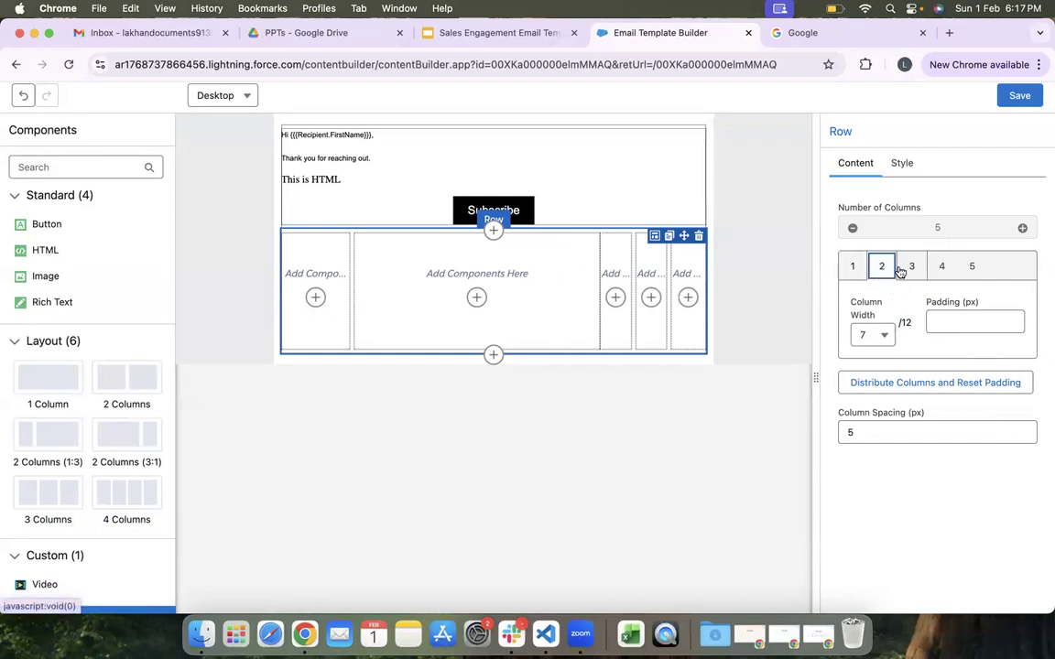
pyautogui.click(911, 270)
pyautogui.click(941, 269)
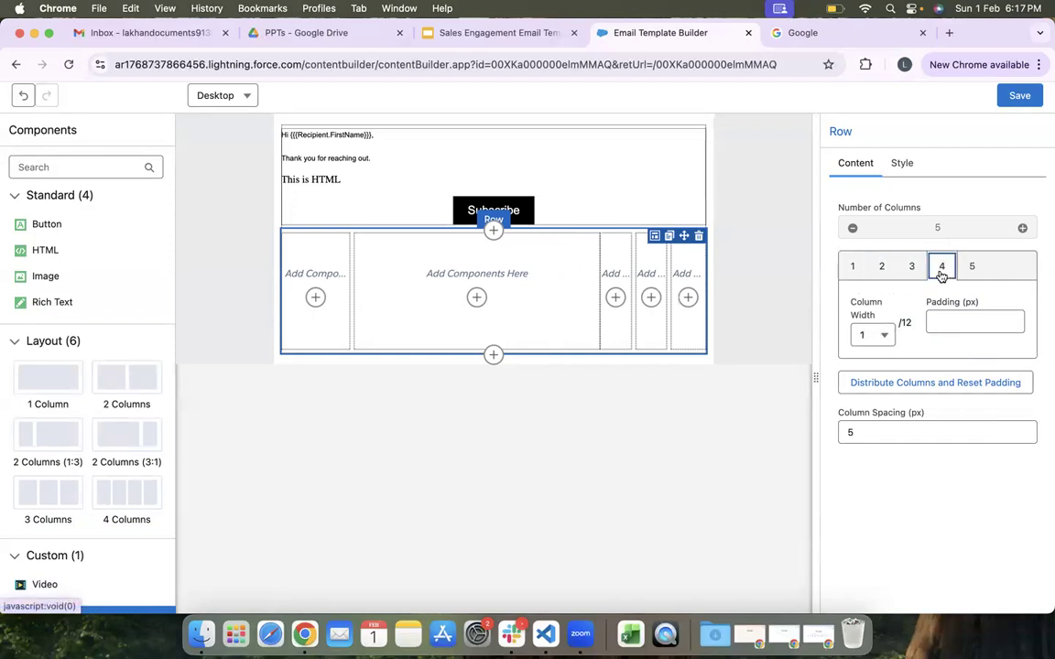
pyautogui.click(969, 269)
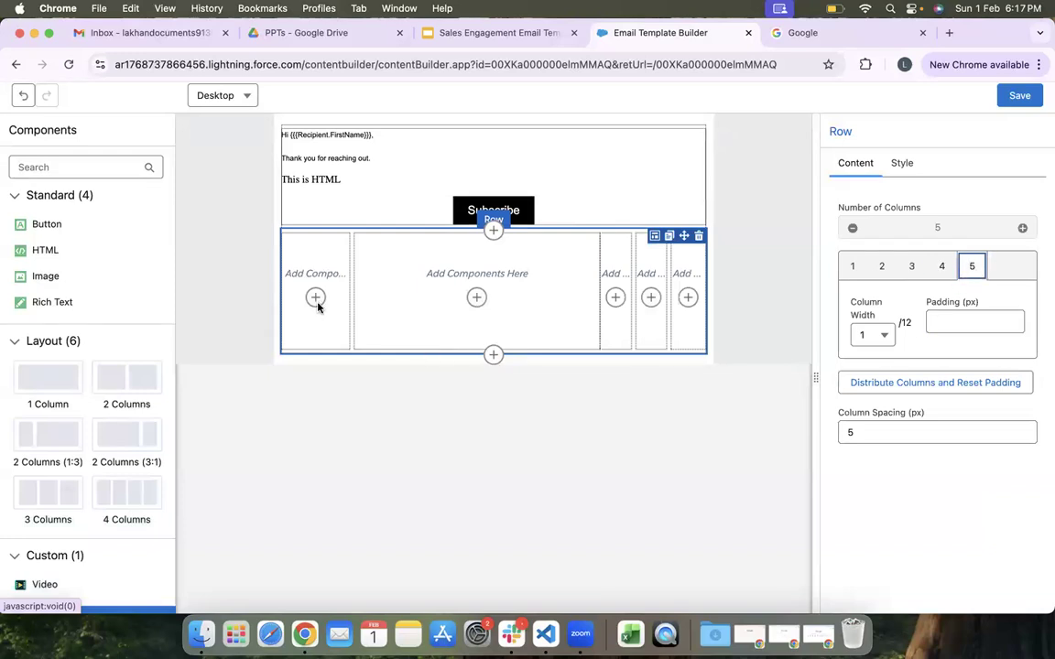
# Step: Place Button components in the row's first and third columns and delete the one in the third column
pyautogui.moveTo(44, 224); pyautogui.dragTo(296, 287)
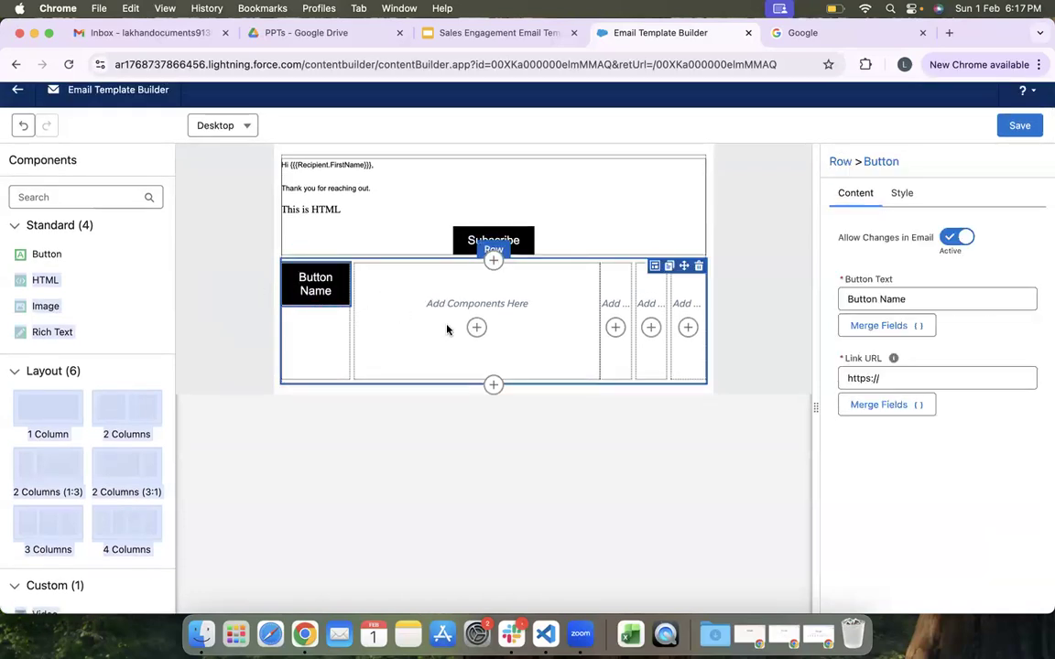
pyautogui.moveTo(47, 259); pyautogui.dragTo(606, 289)
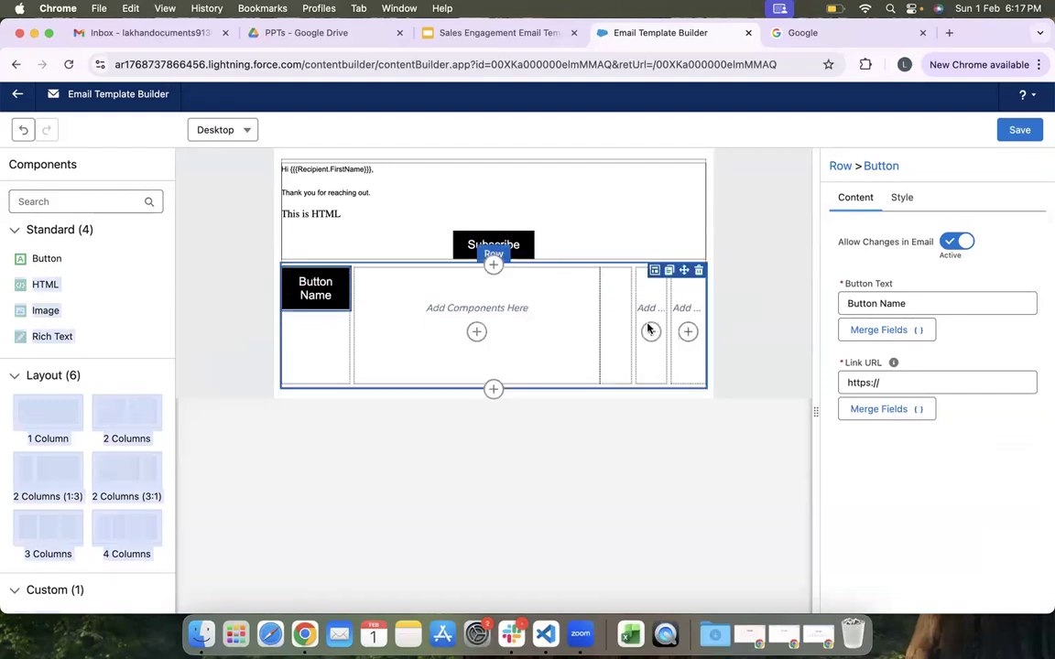
pyautogui.click(621, 337)
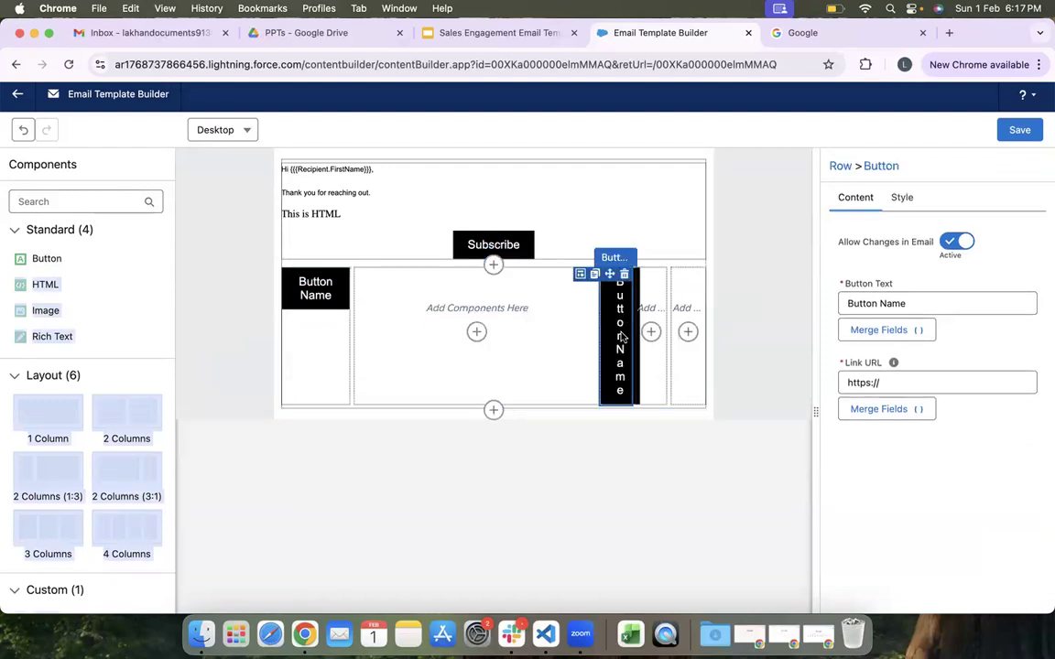
pyautogui.click(624, 276)
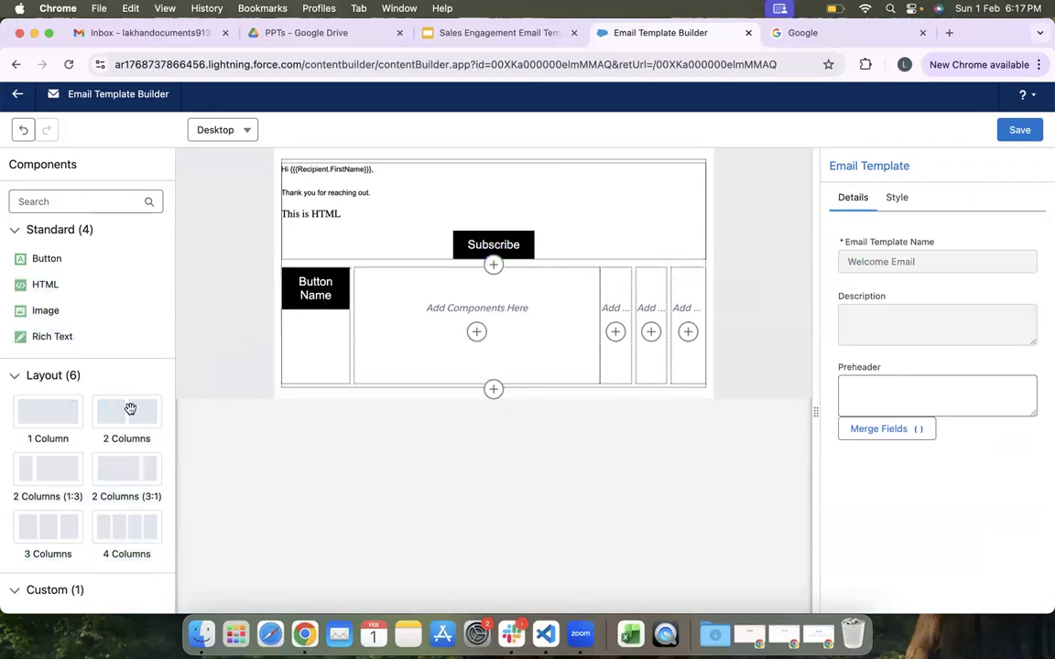
# Step: Add a custom Video component below the five-column row and look over its URL and play button settings
pyautogui.scroll(-2, 99, 417)
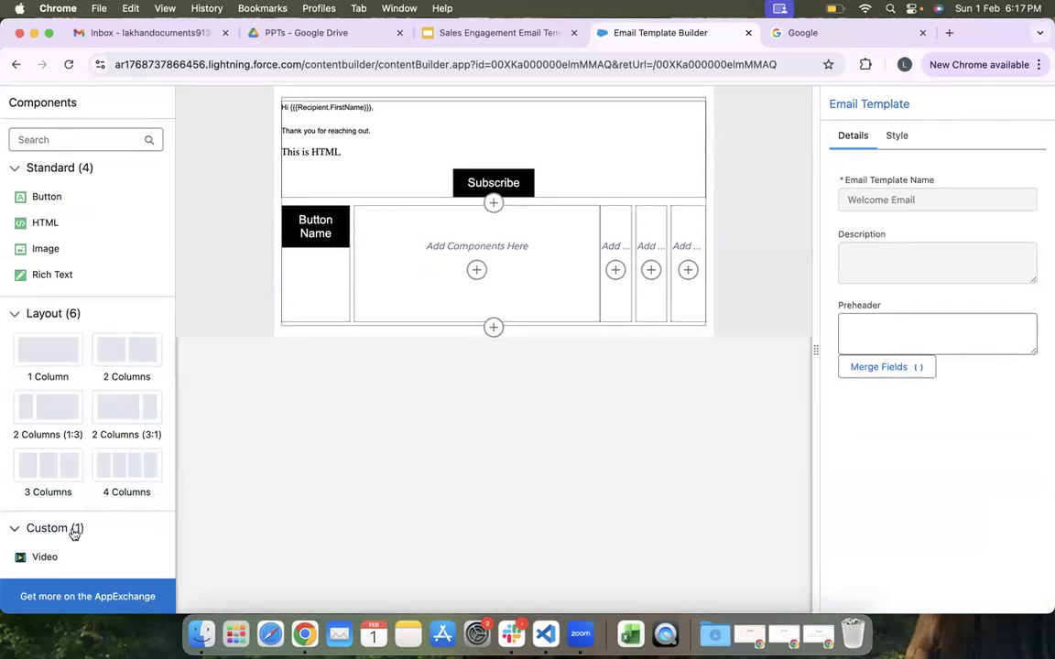
pyautogui.moveTo(35, 557); pyautogui.dragTo(372, 343)
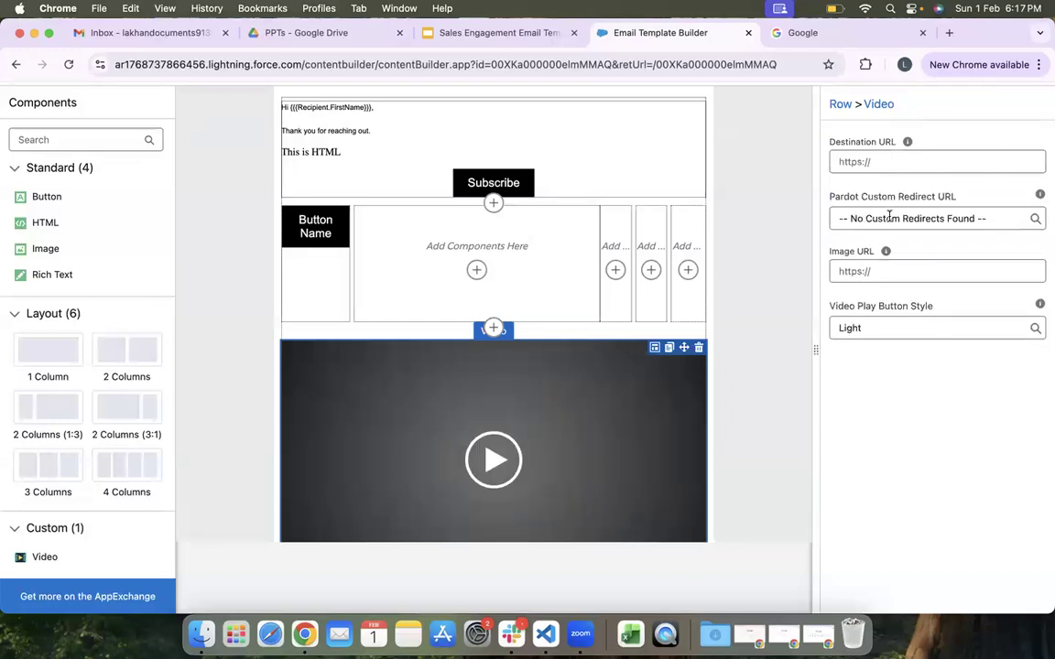
pyautogui.click(884, 163)
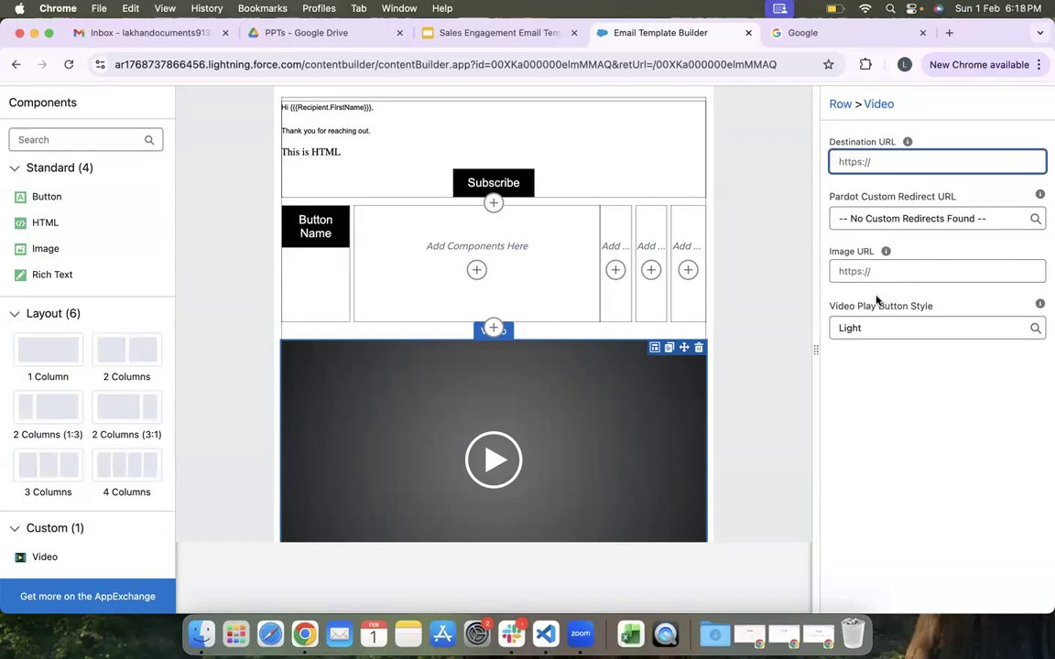
pyautogui.scroll(2, 870, 272)
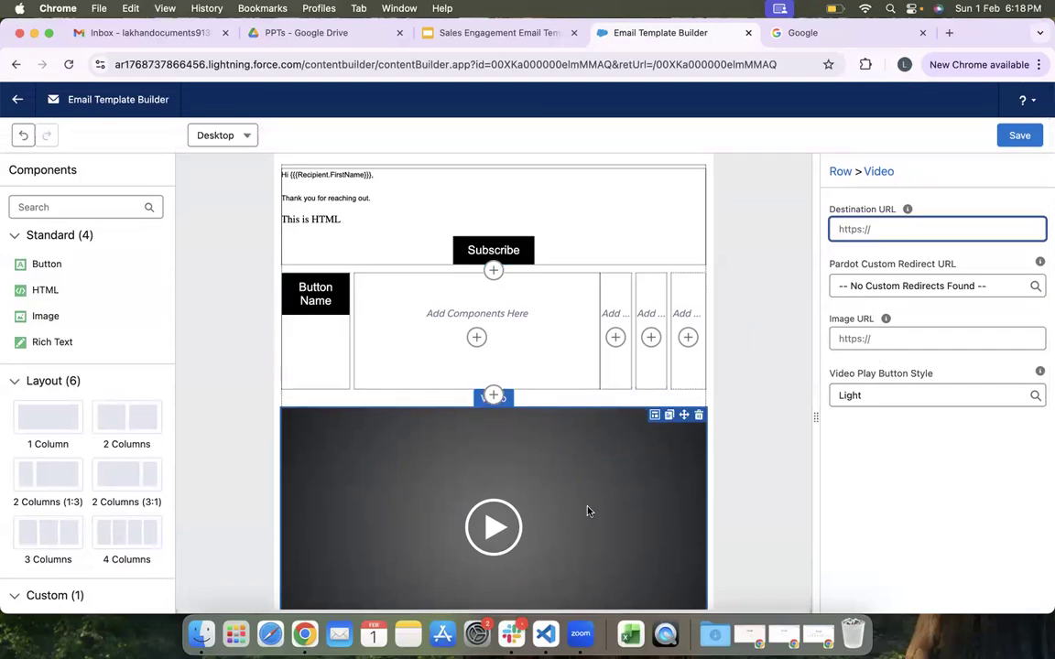
# Step: Delete the Video component, the five-column row and the empty row below it
pyautogui.click(700, 418)
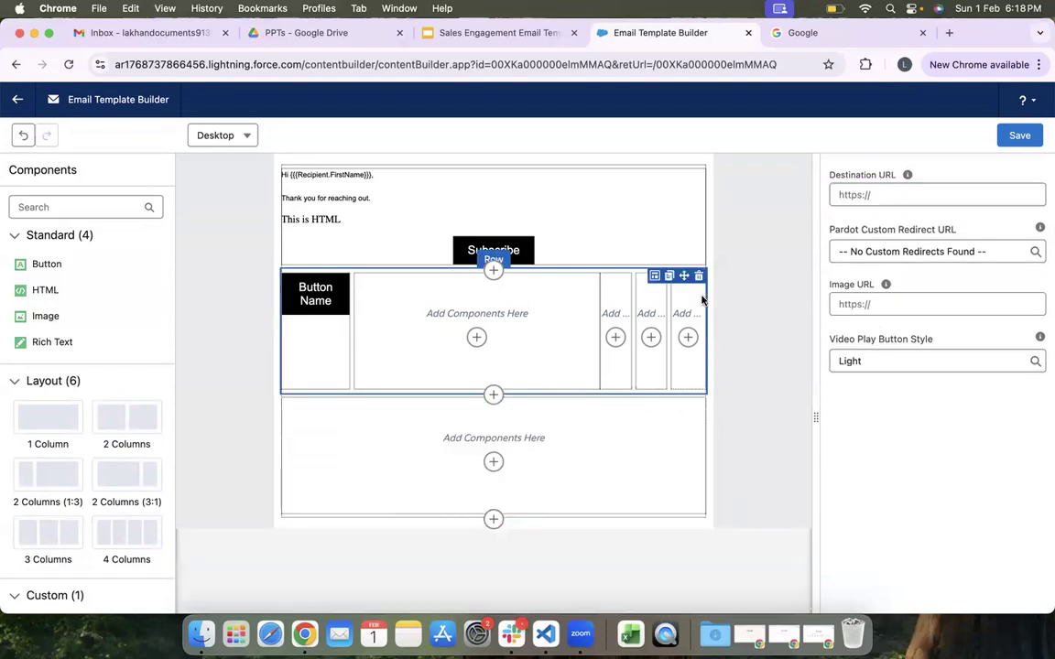
pyautogui.click(696, 276)
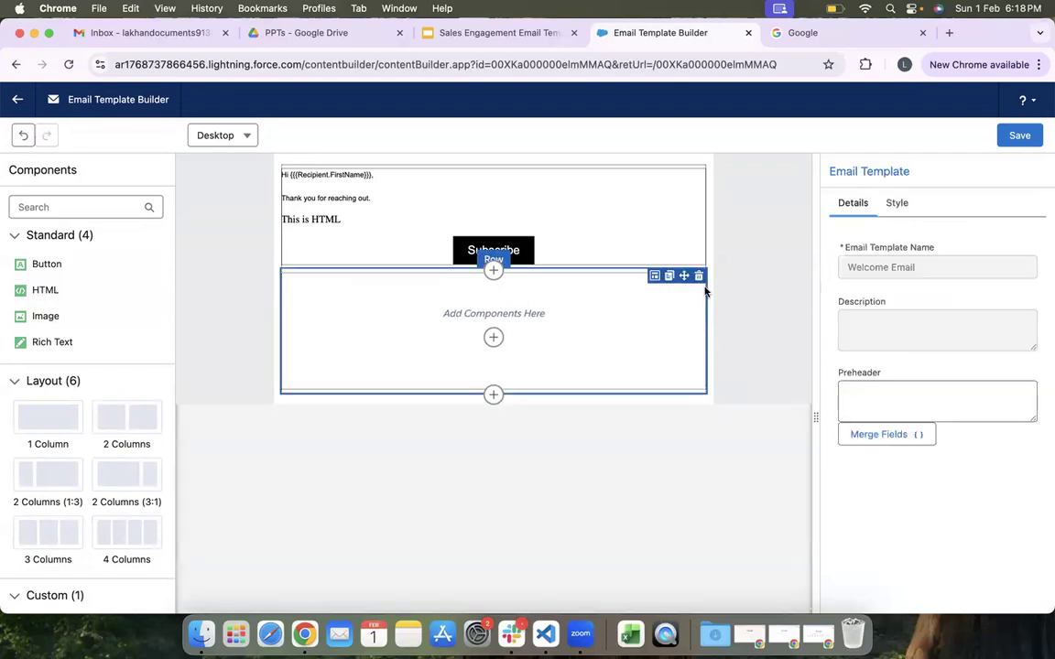
pyautogui.click(700, 278)
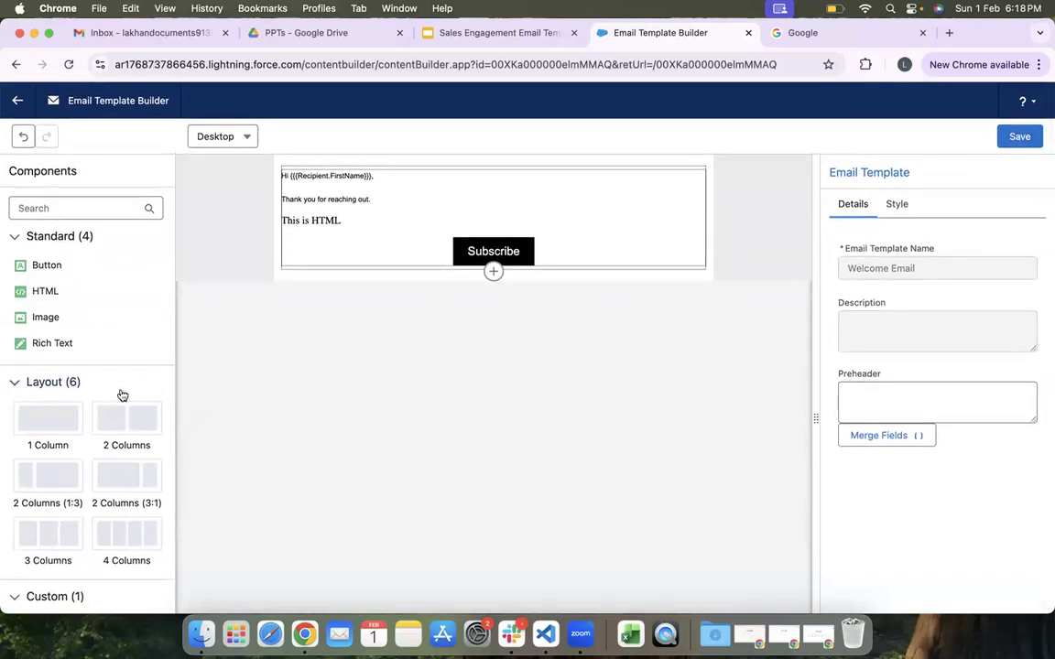
# Step: Save the email template and close the Google browser tab
pyautogui.scroll(-3, 120, 396)
pyautogui.scroll(3, 122, 394)
pyautogui.click(1017, 137)
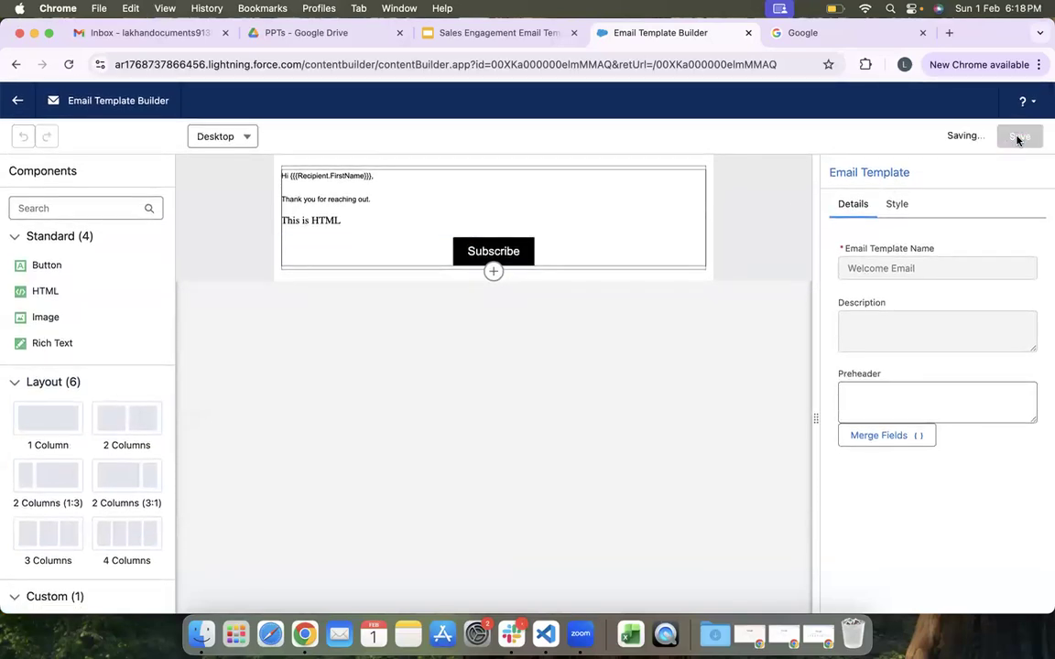
pyautogui.click(923, 33)
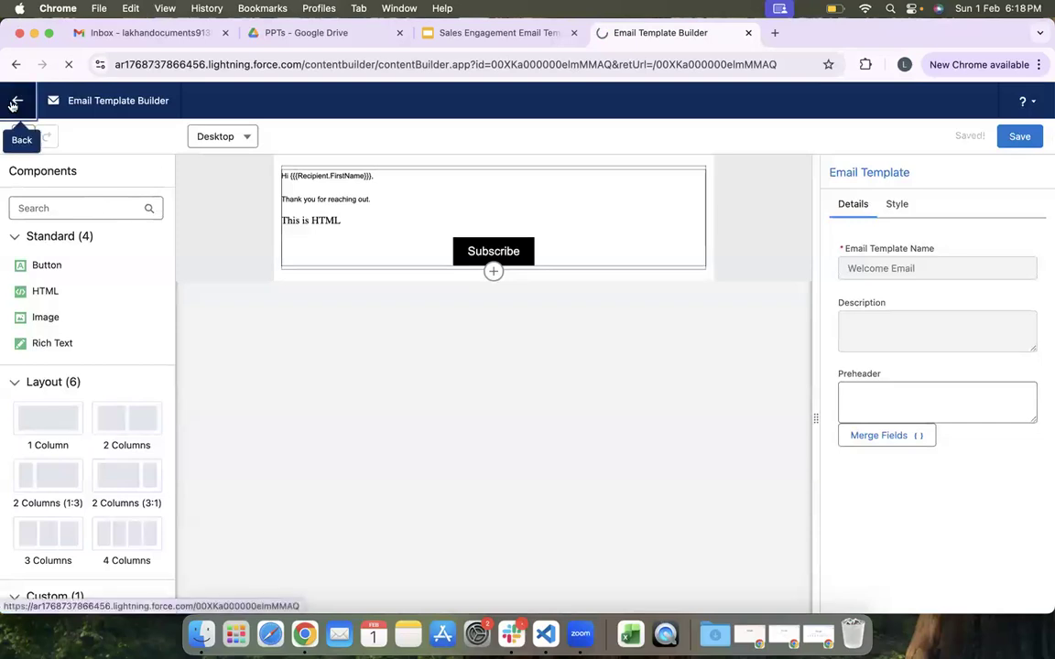
# Step: Leave the builder and review the Welcome Email record's details and message content
pyautogui.click(14, 104)
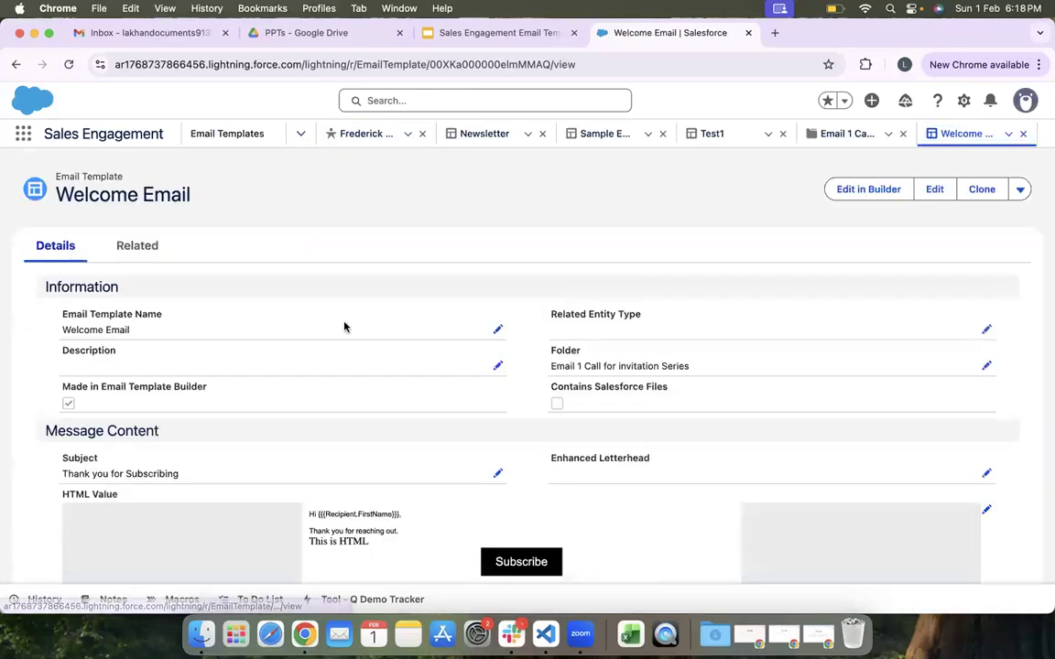
pyautogui.scroll(-3, 338, 366)
pyautogui.scroll(2, 338, 371)
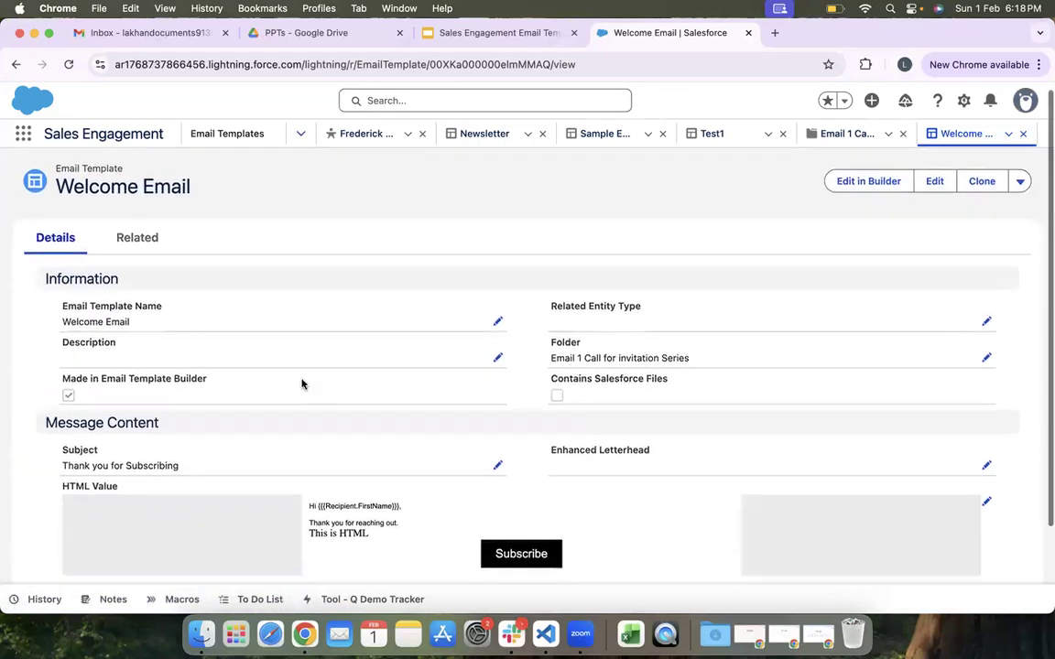
pyautogui.scroll(-2, 302, 382)
pyautogui.scroll(3, 302, 383)
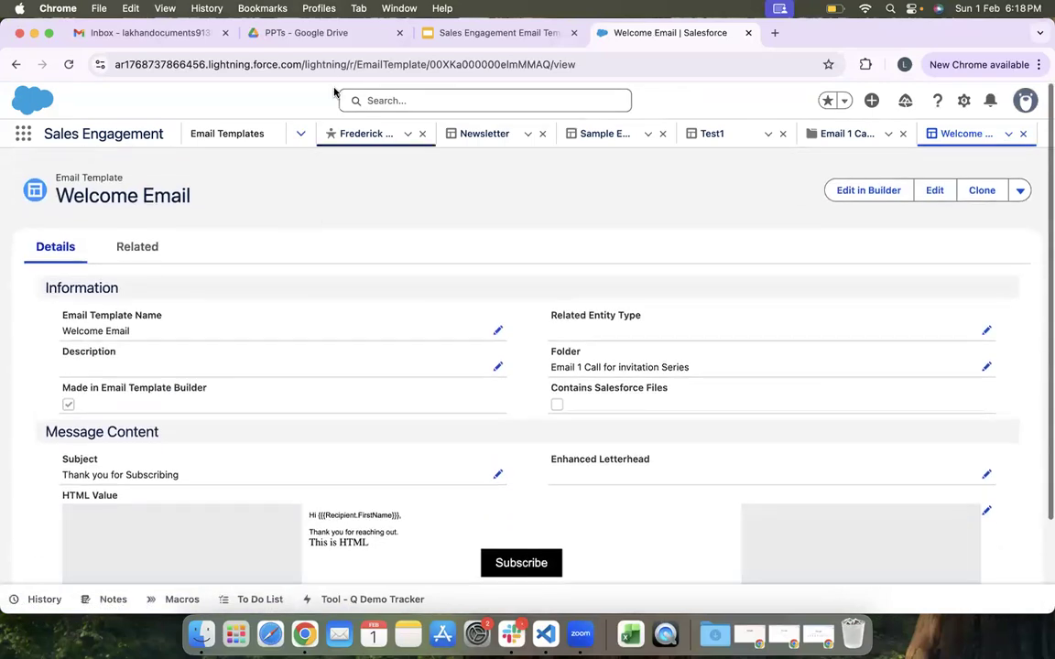
# Step: Open the Cadences page of the Sales Engagement app
pyautogui.click(300, 136)
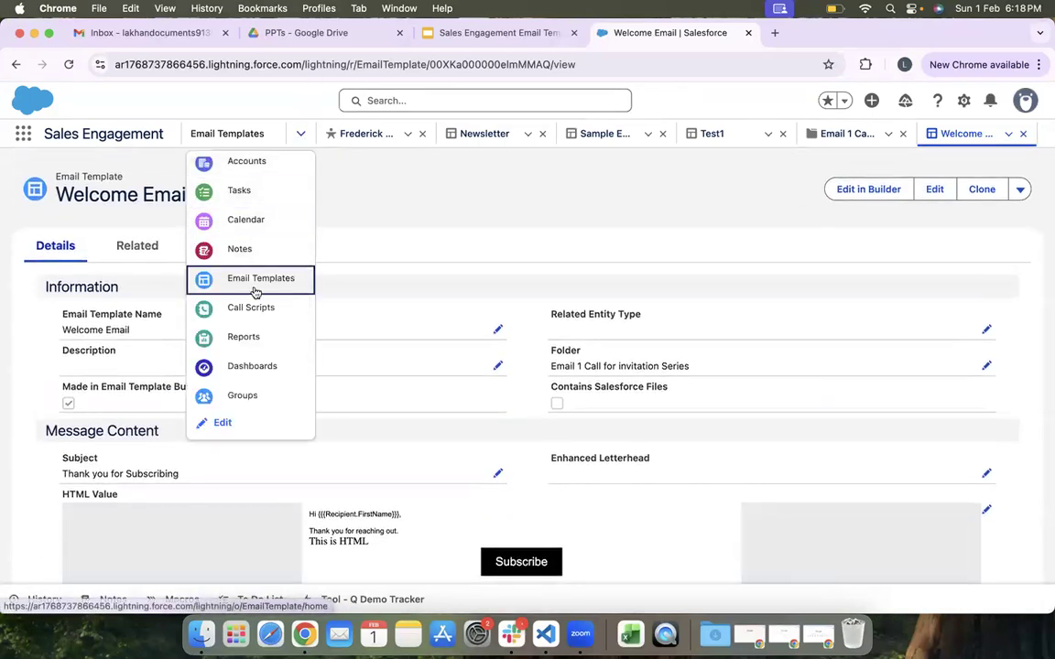
pyautogui.scroll(-3, 249, 369)
pyautogui.scroll(5, 247, 359)
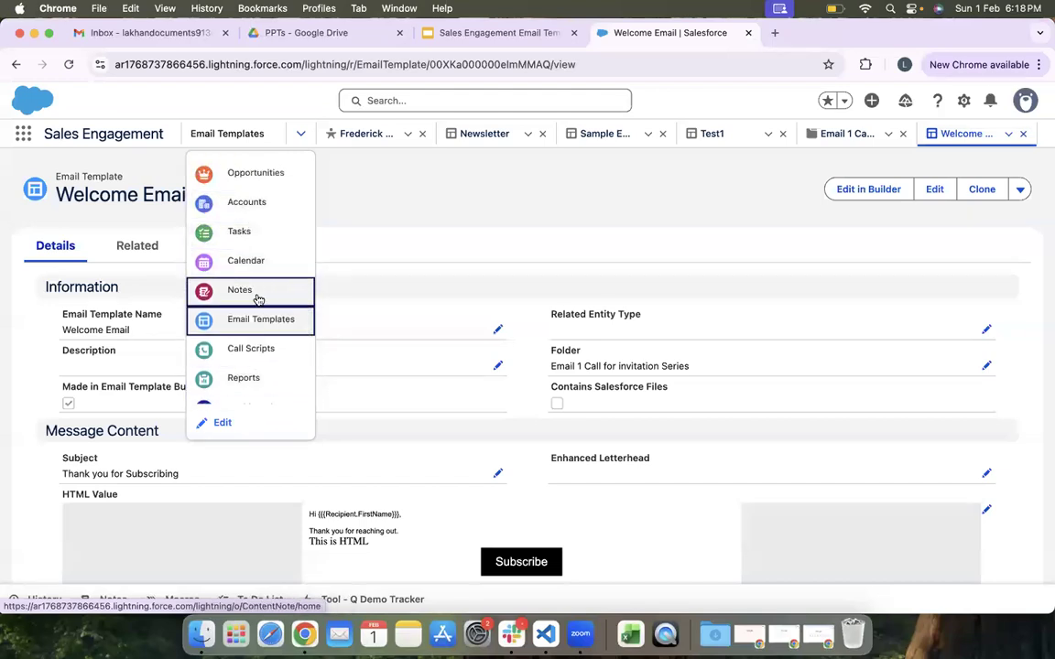
pyautogui.scroll(-3, 259, 300)
pyautogui.scroll(6, 260, 299)
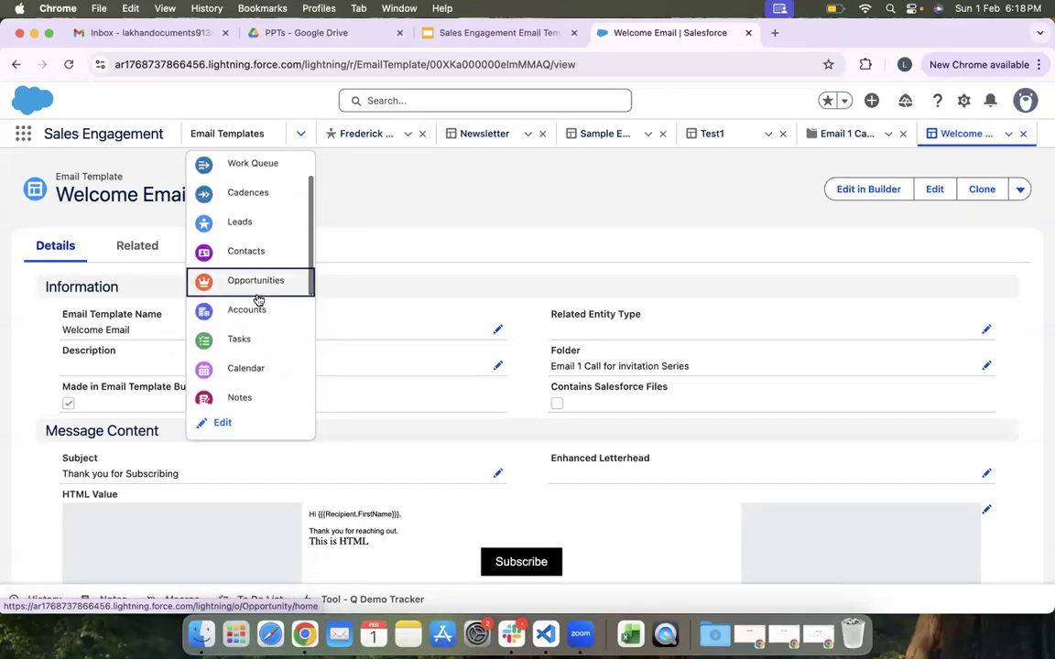
pyautogui.click(249, 194)
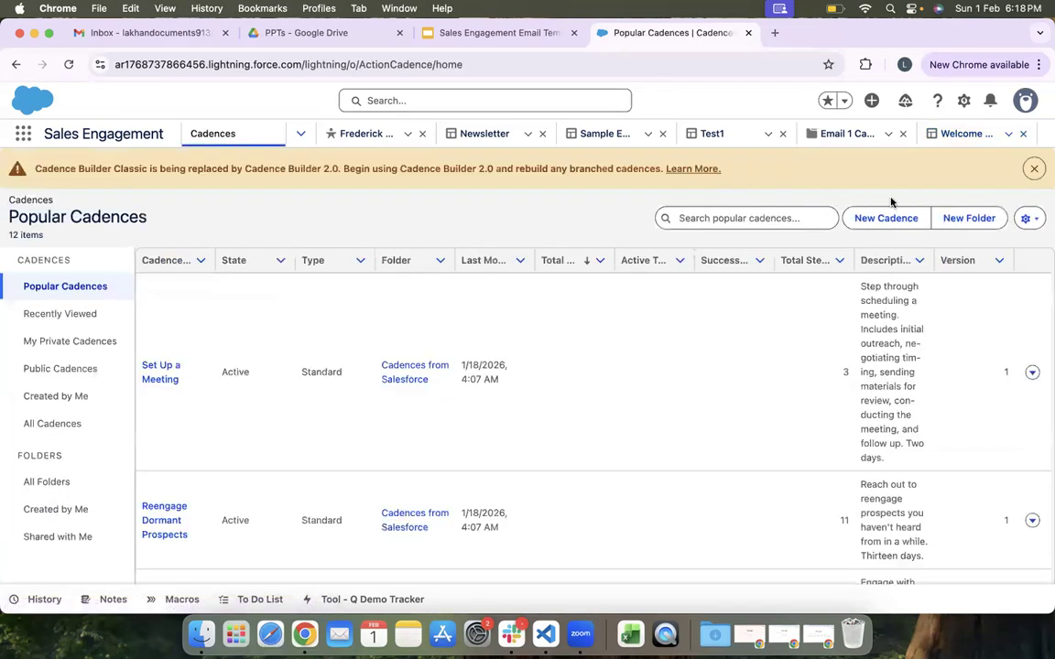
# Step: Start a Manual Email quick cadence, choose Welcome Email as its email template, and close the form without saving
pyautogui.click(882, 220)
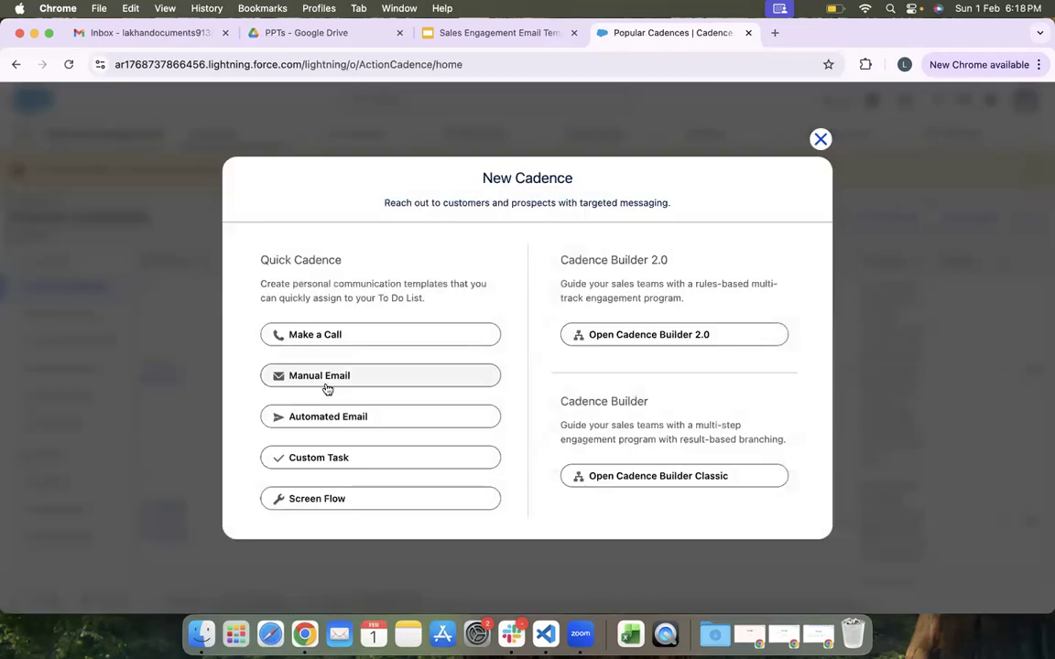
pyautogui.click(327, 388)
pyautogui.scroll(-3, 412, 423)
pyautogui.scroll(1, 412, 423)
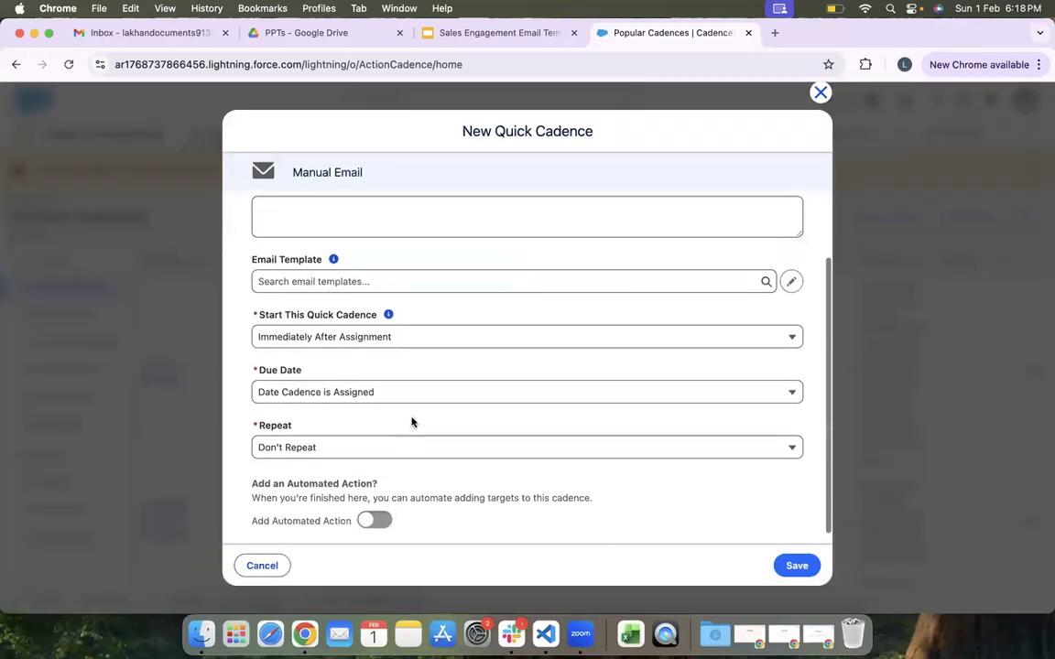
pyautogui.click(332, 298)
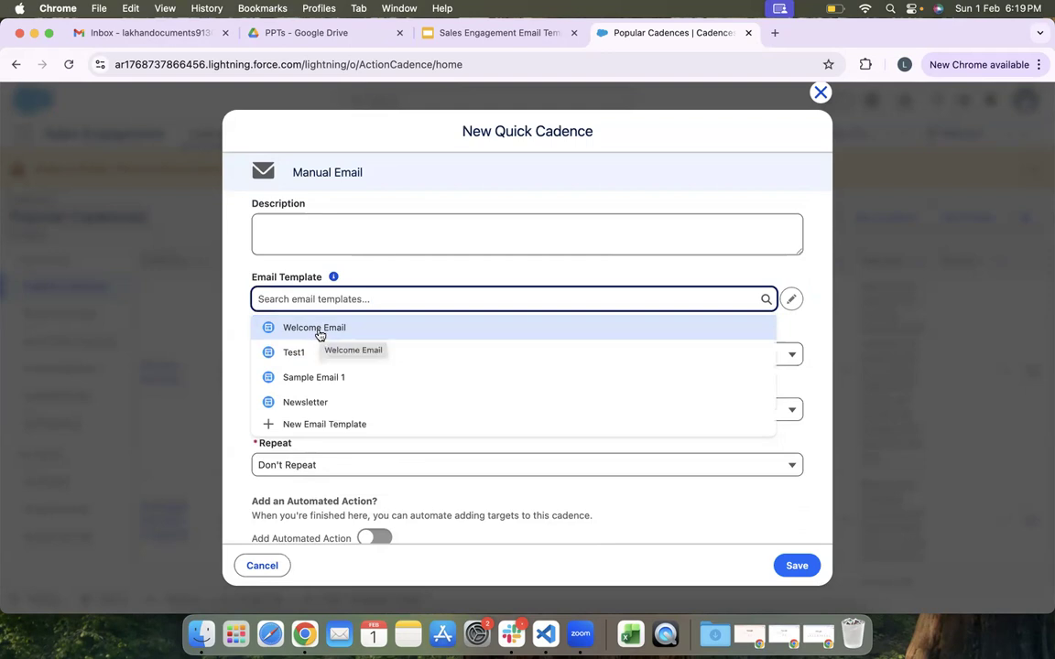
pyautogui.click(319, 334)
pyautogui.scroll(3, 321, 332)
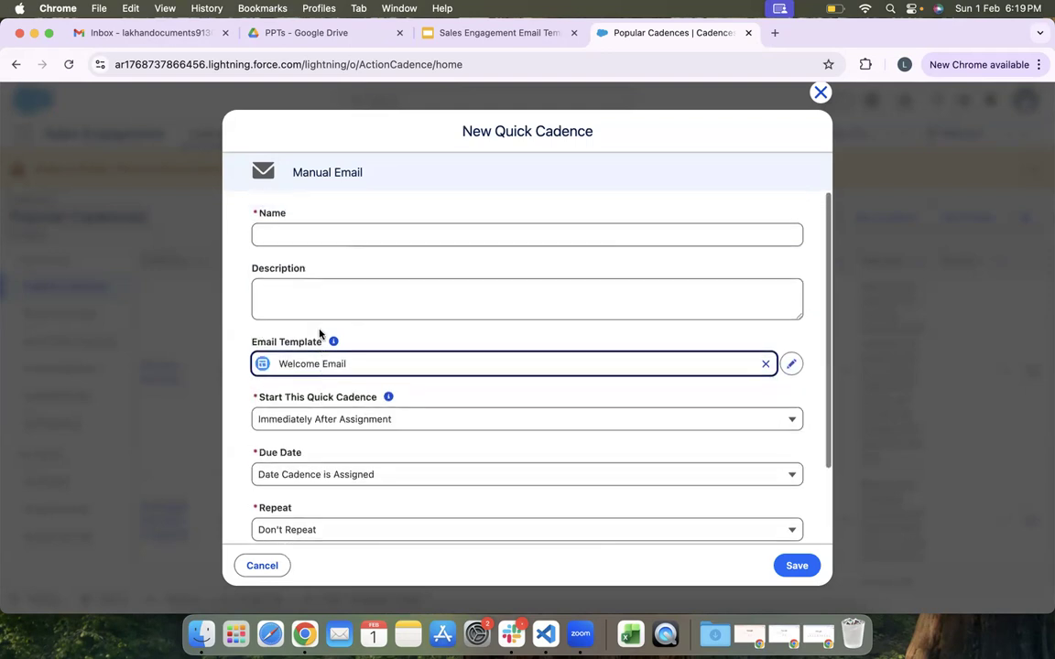
pyautogui.click(819, 94)
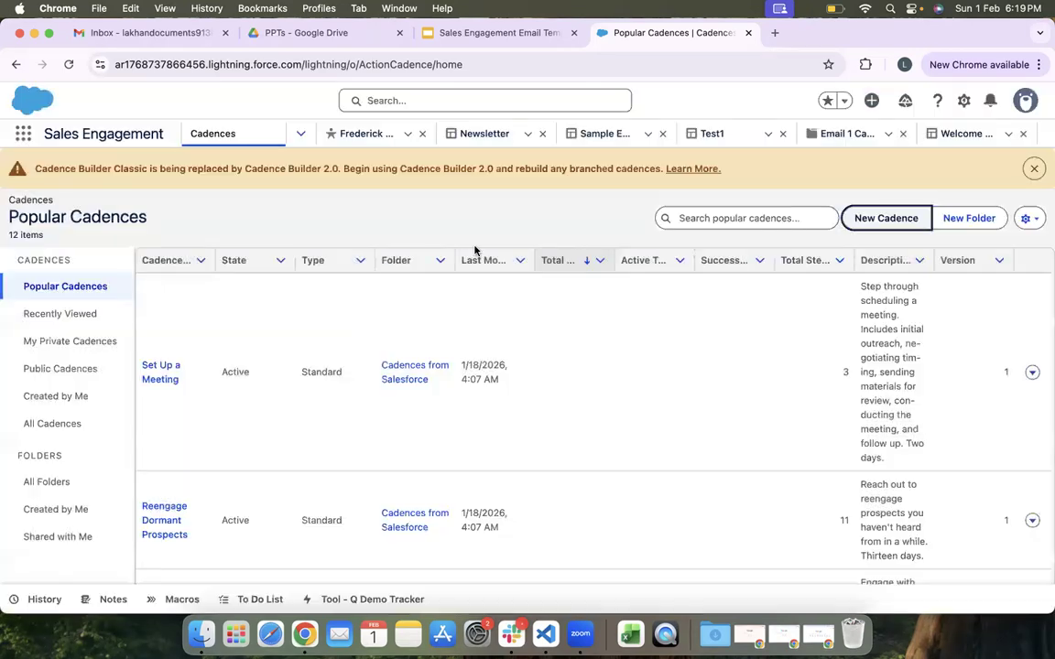
# Step: Look through the private cadences, the cadences and folders created by me, and all cadence folders
pyautogui.click(56, 339)
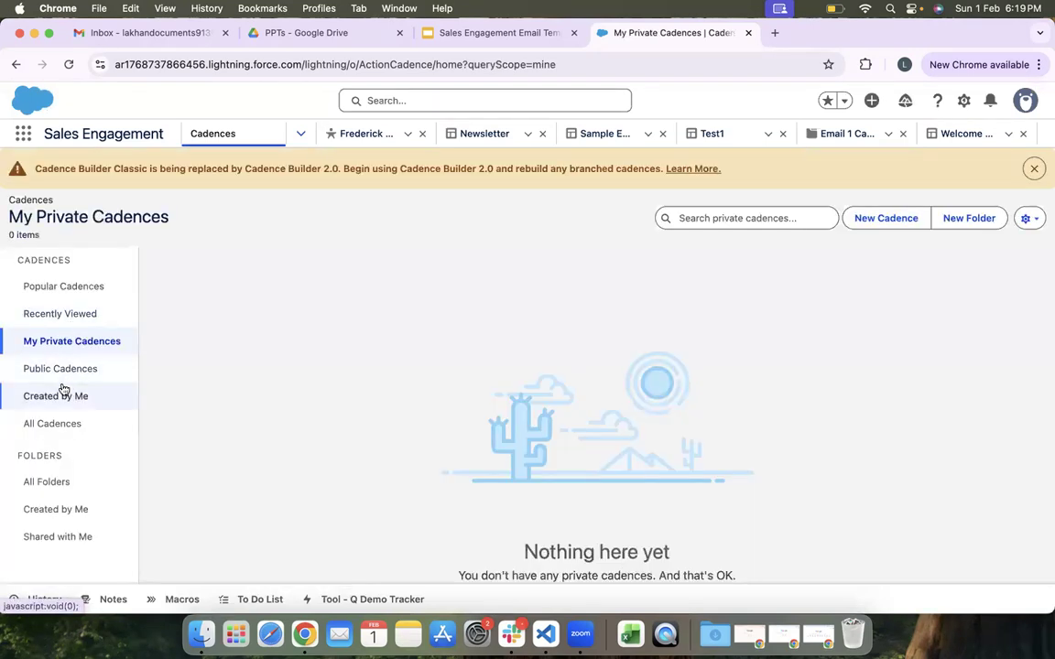
pyautogui.click(62, 394)
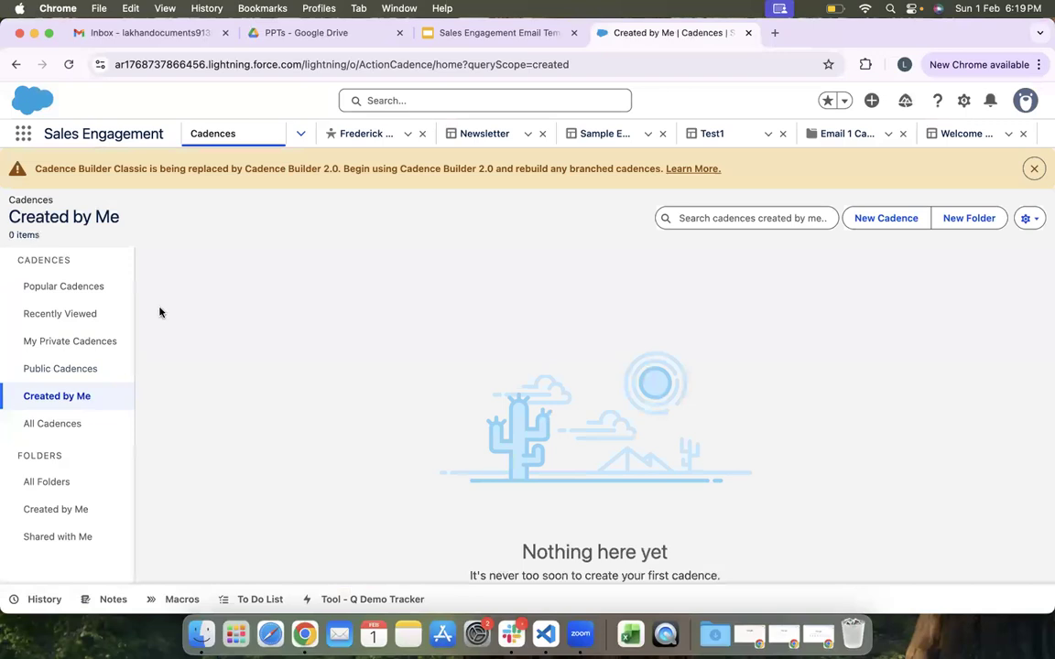
pyautogui.click(62, 508)
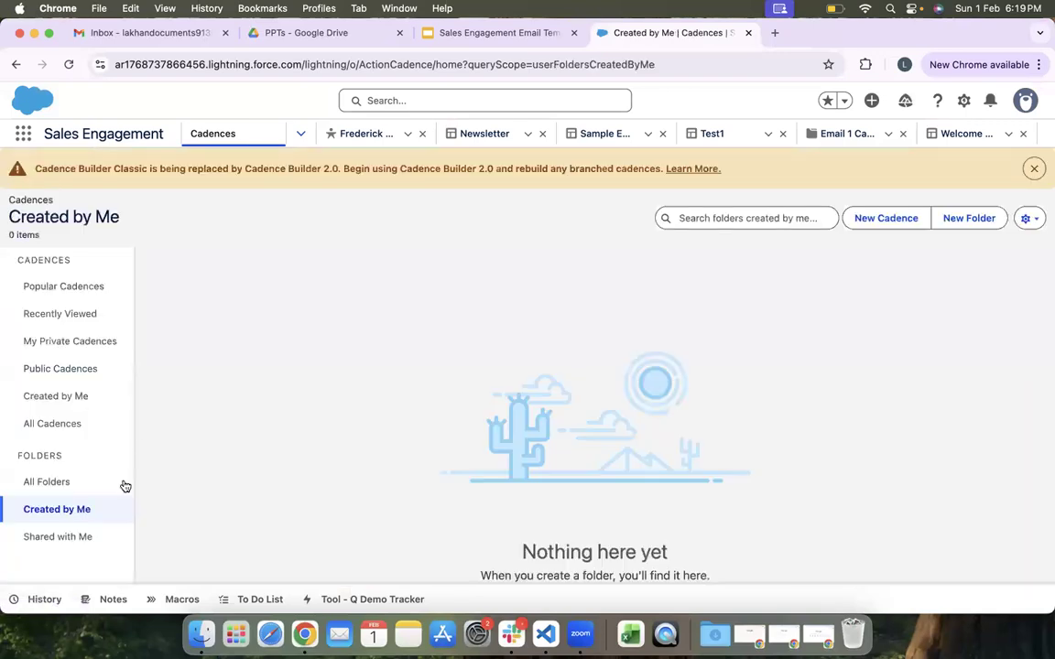
pyautogui.click(66, 483)
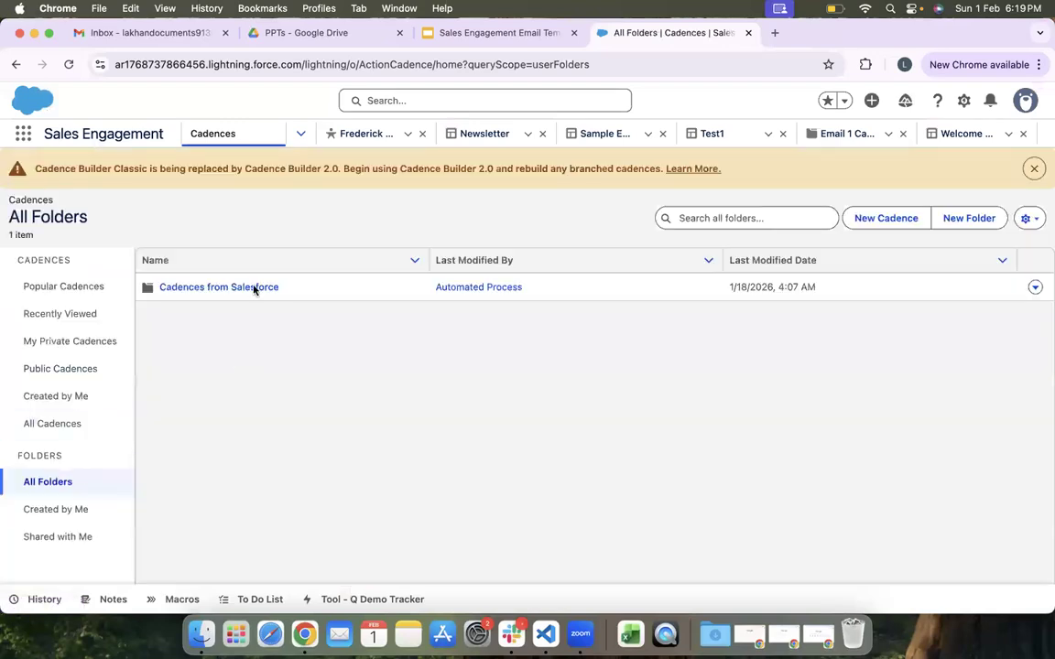
# Step: Open the sharing settings of the Email 1 Call for invitation Series folder among the email template folders created by me
pyautogui.click(300, 134)
pyautogui.scroll(-5, 253, 311)
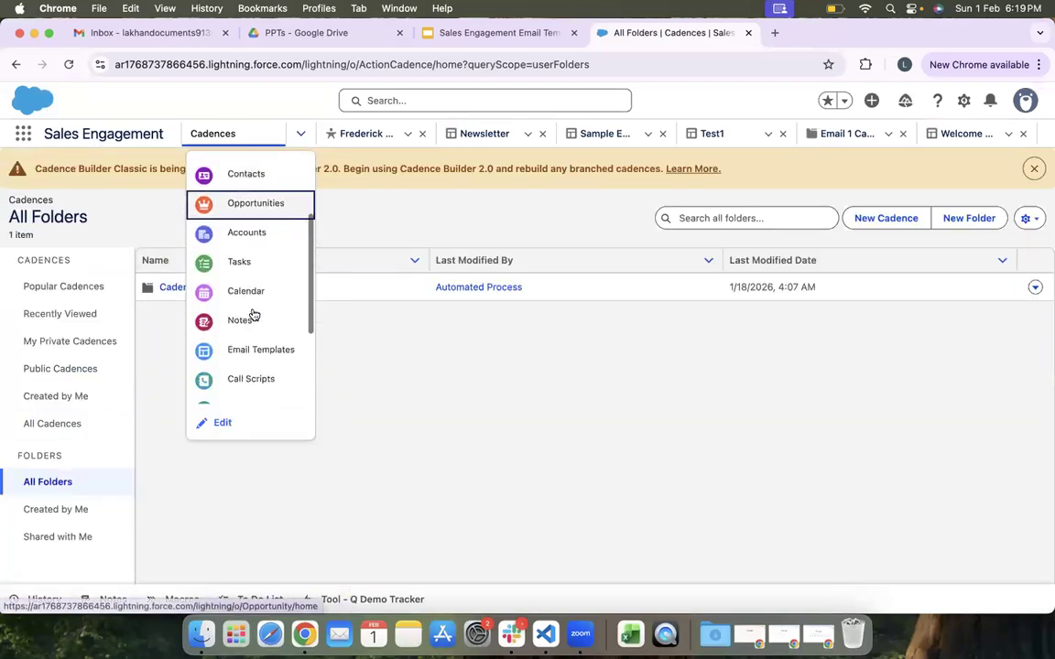
pyautogui.click(252, 296)
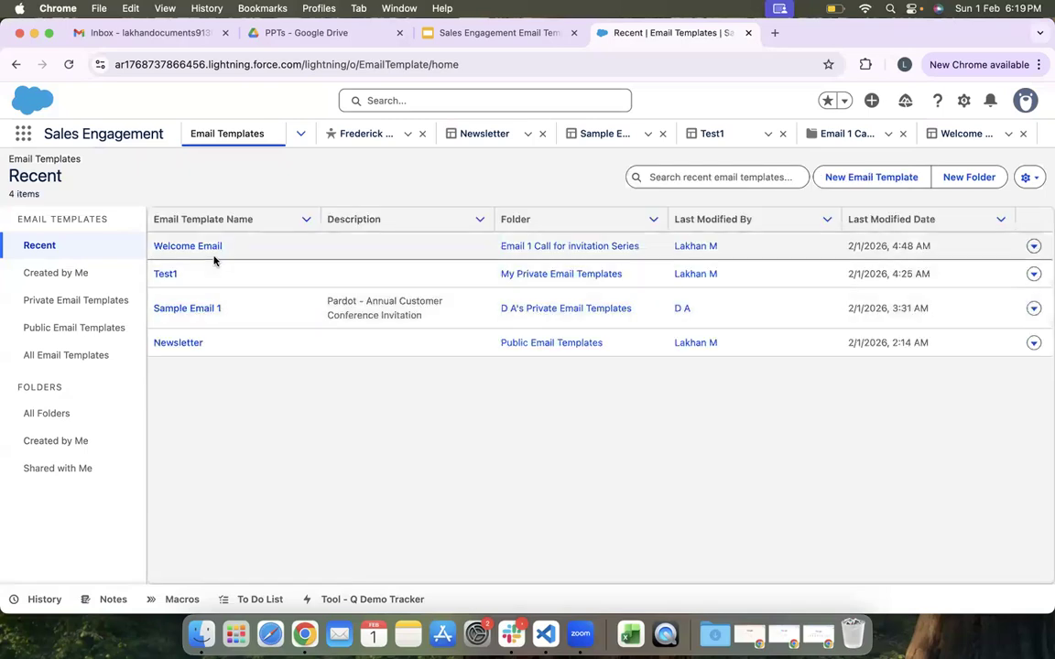
pyautogui.click(53, 441)
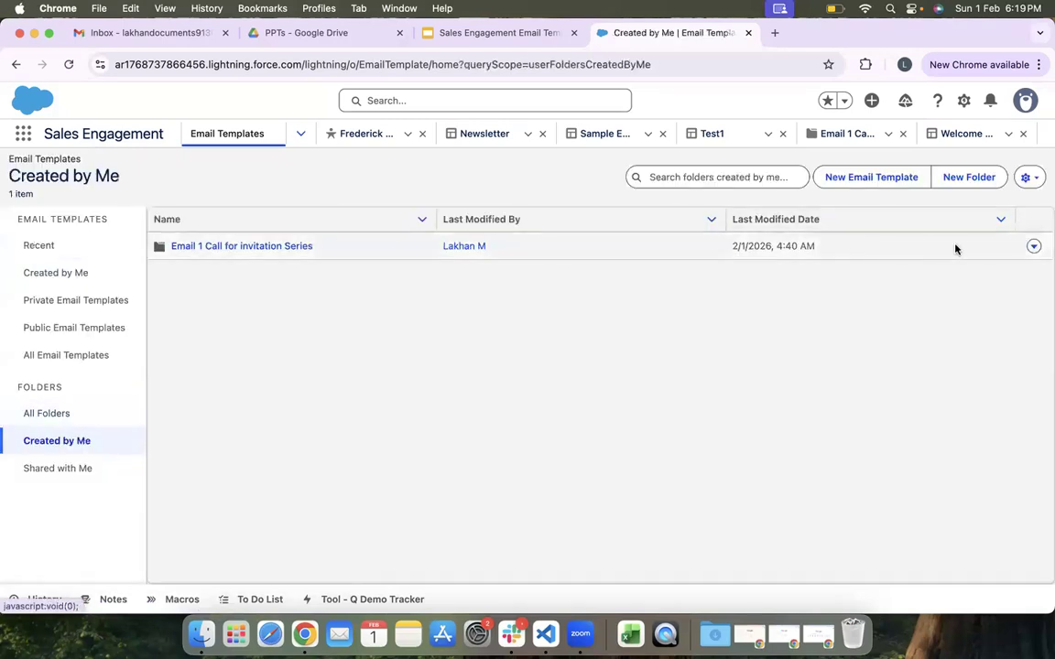
pyautogui.click(1034, 247)
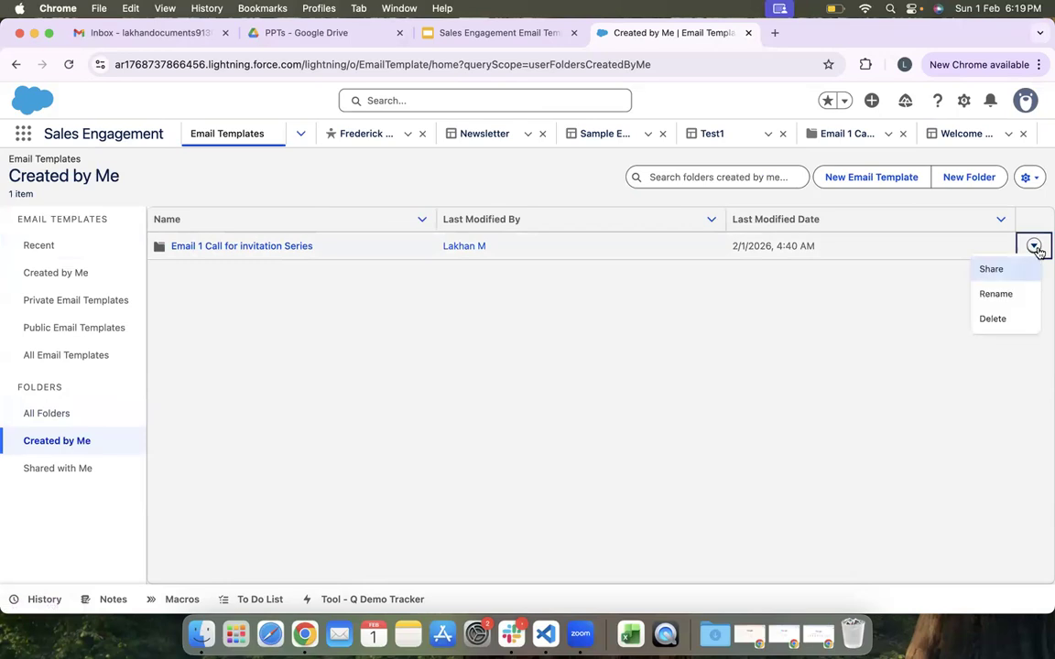
pyautogui.click(1020, 270)
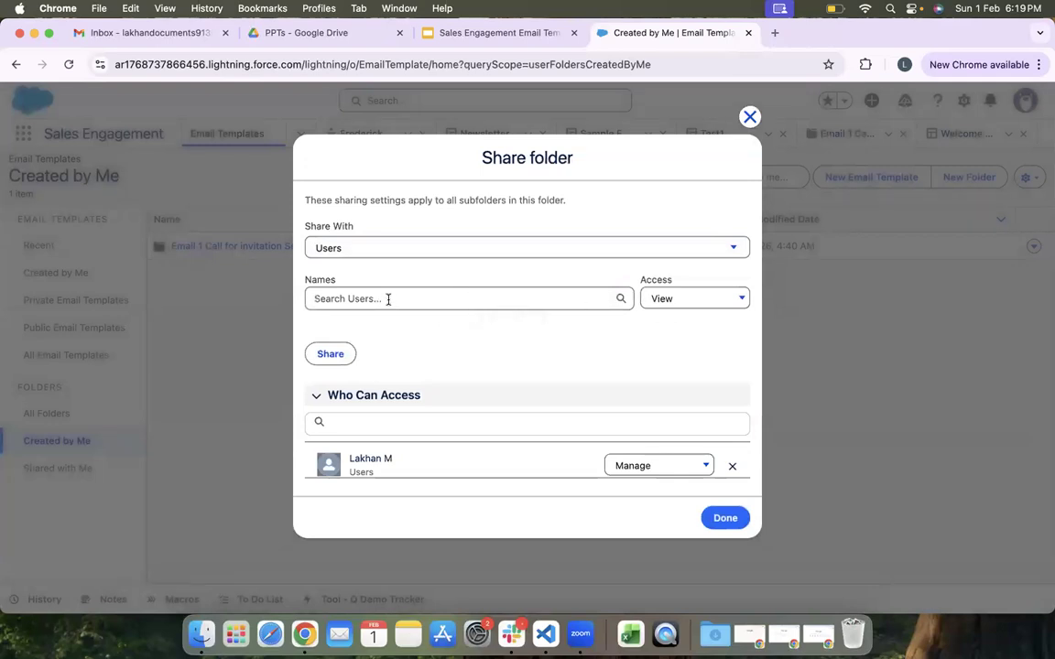
# Step: Examine the folder's Share With and Access options and close the sharing settings without changes
pyautogui.click(523, 250)
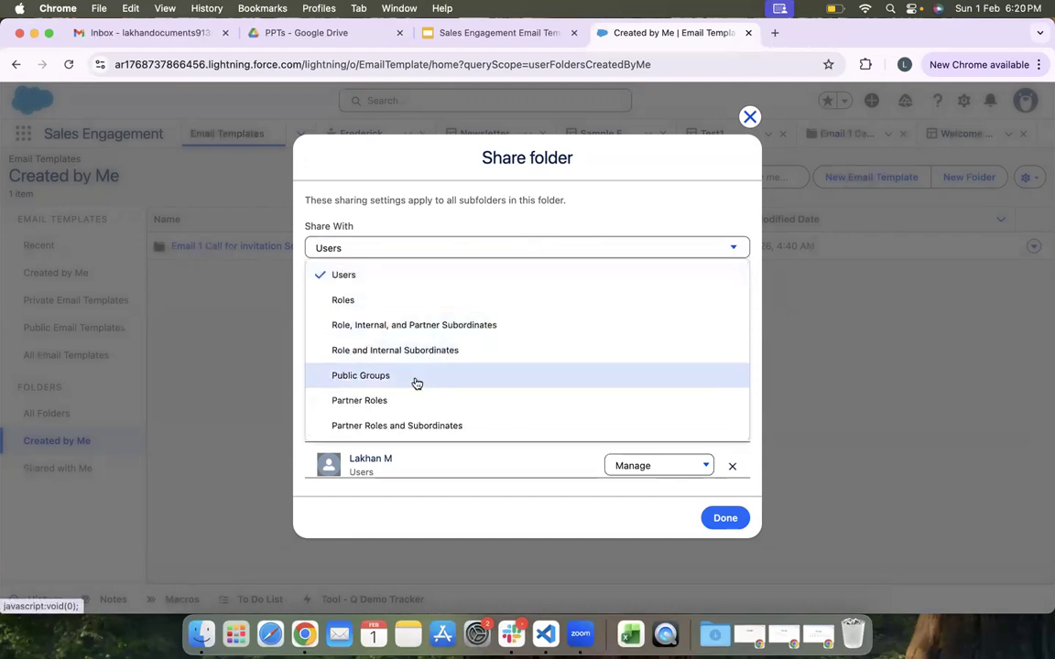
pyautogui.scroll(-3, 417, 383)
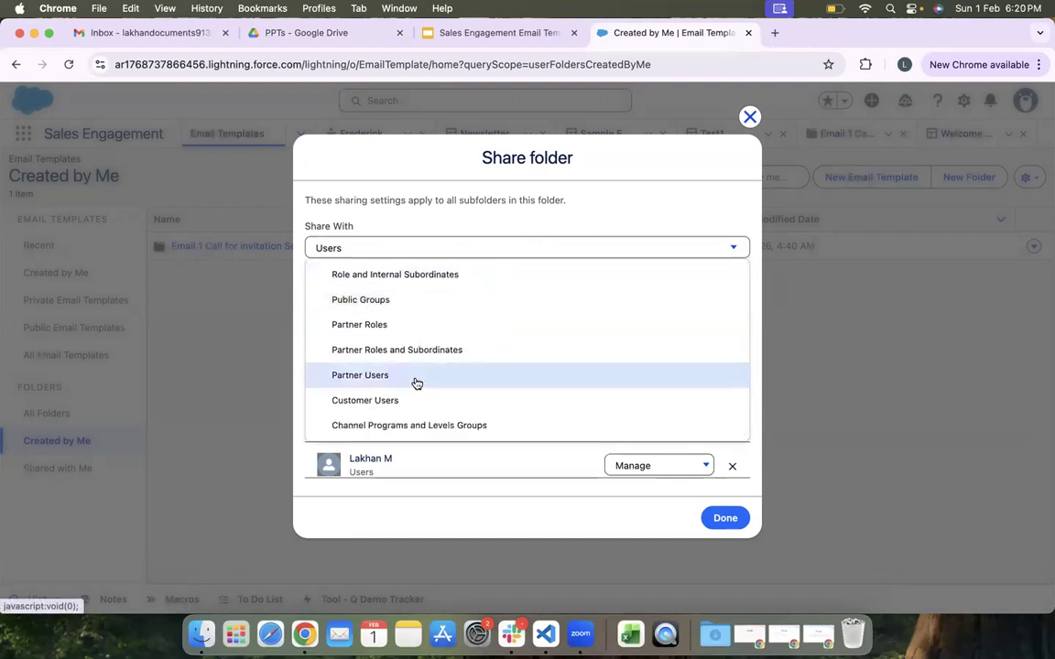
pyautogui.click(577, 219)
pyautogui.click(706, 302)
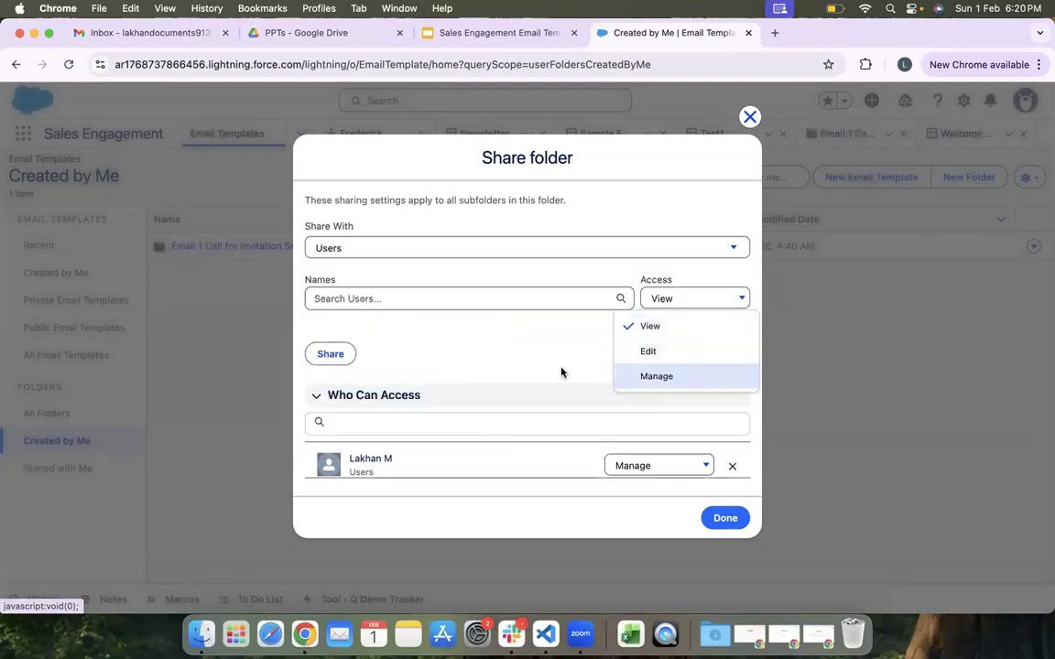
pyautogui.click(522, 352)
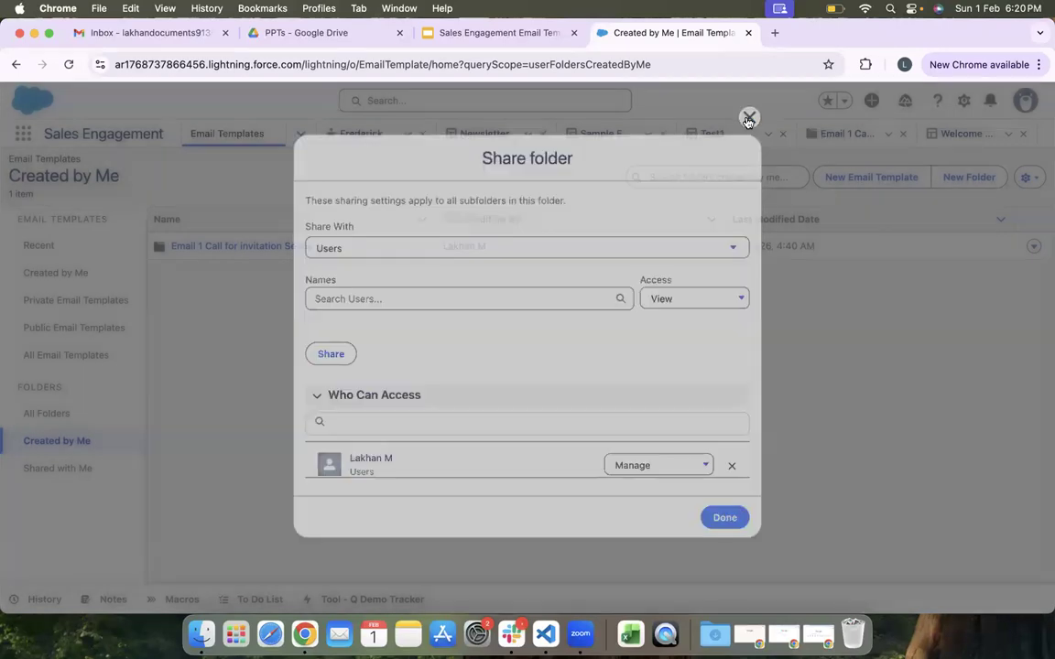
pyautogui.click(749, 117)
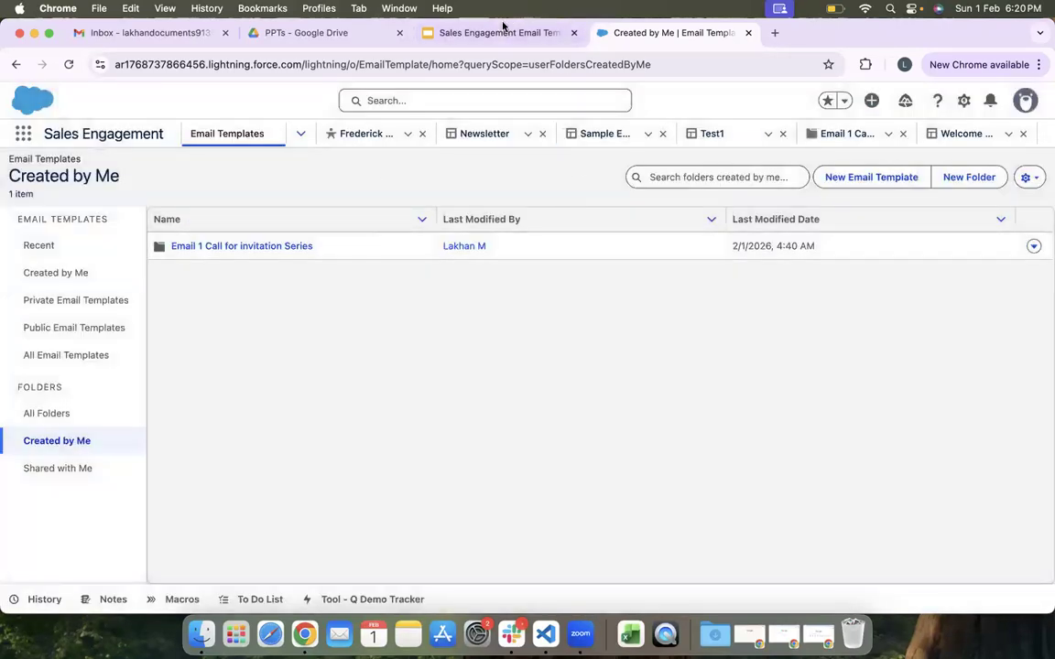
# Step: Switch to the Sales Engagement Email Templates presentation in Google Slides and start the slideshow from the "Its Demo time" slide
pyautogui.click(482, 33)
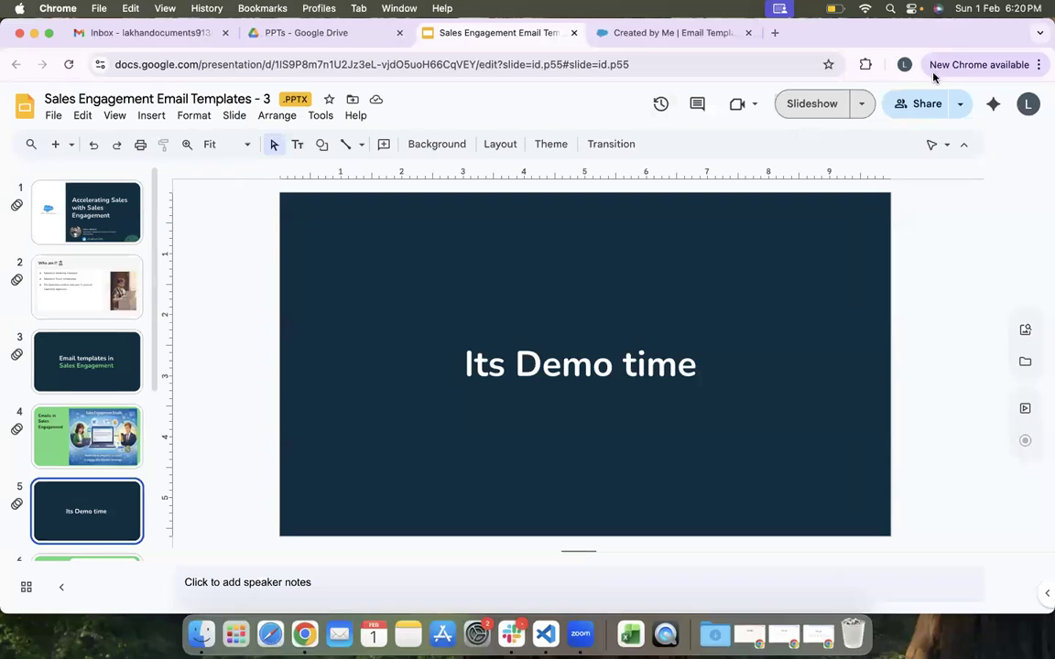
pyautogui.click(822, 104)
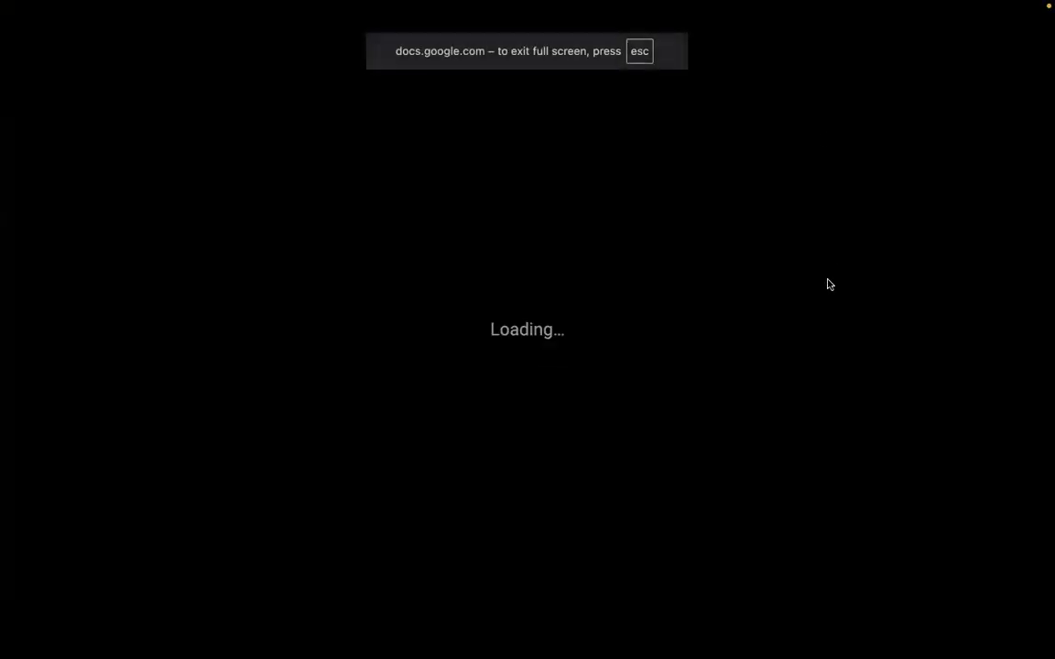